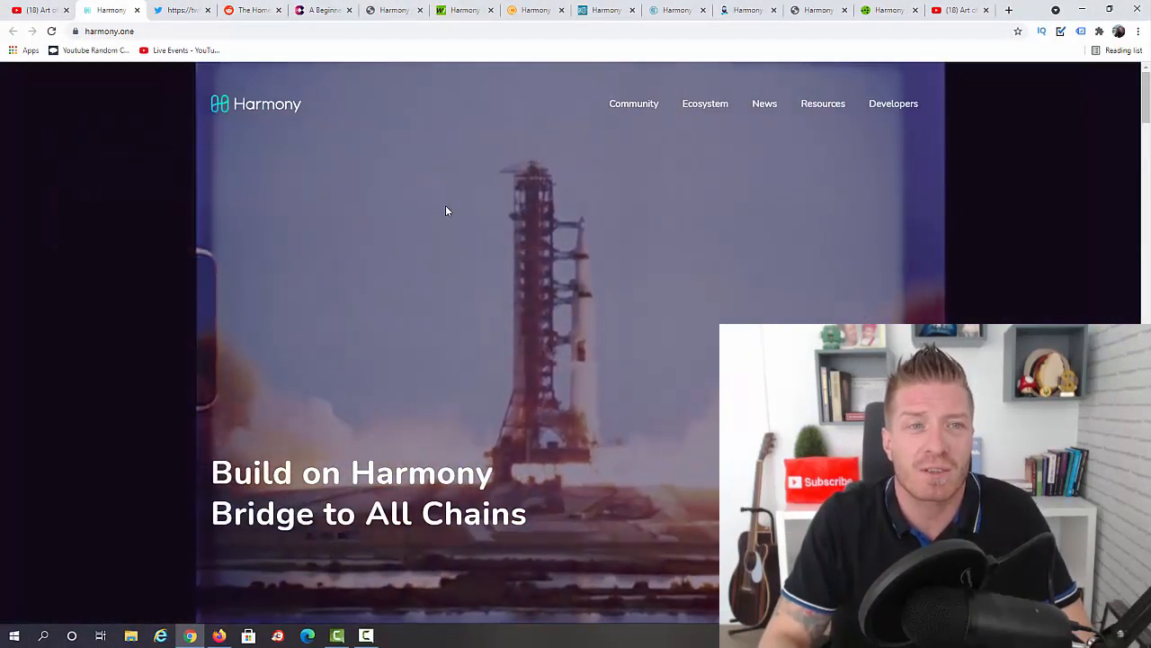
scroll(539, 317, down, 2)
scroll(676, 332, down, 1)
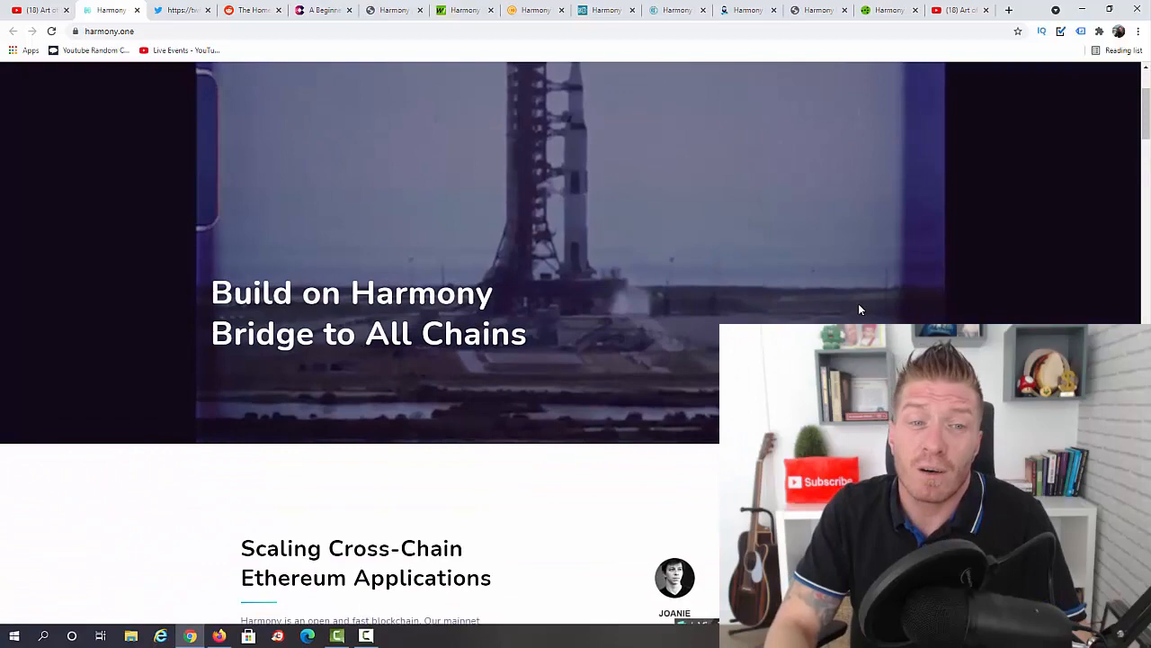
scroll(858, 303, down, 3)
scroll(858, 303, down, 1)
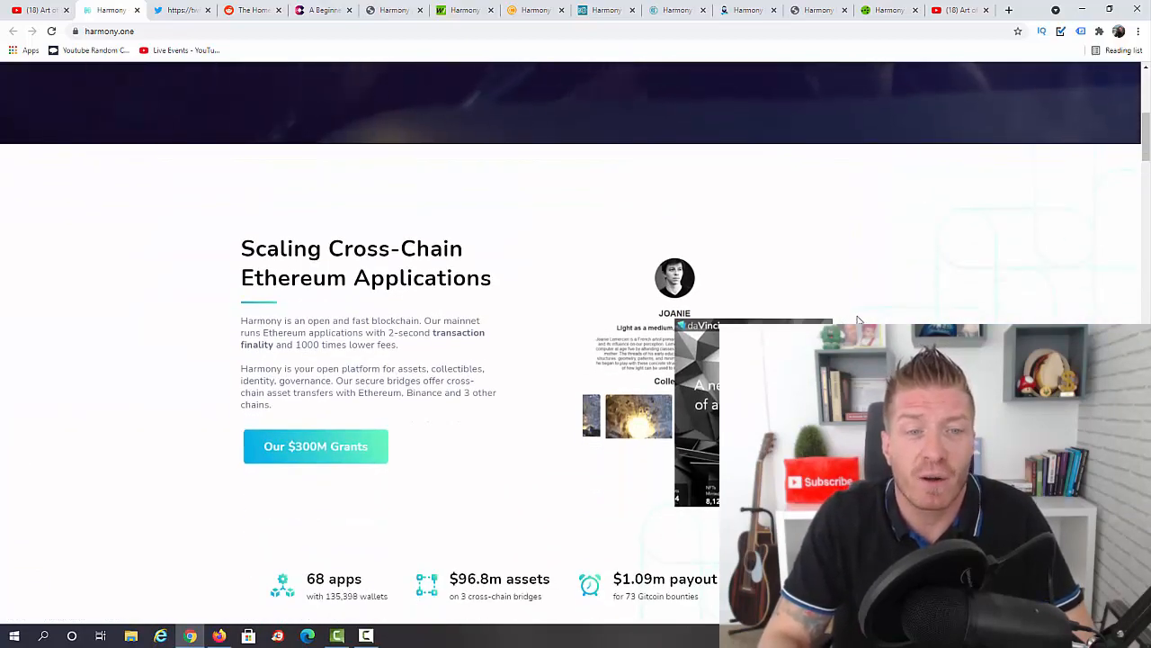
scroll(893, 306, down, 3)
scroll(893, 306, down, 3)
scroll(892, 307, down, 3)
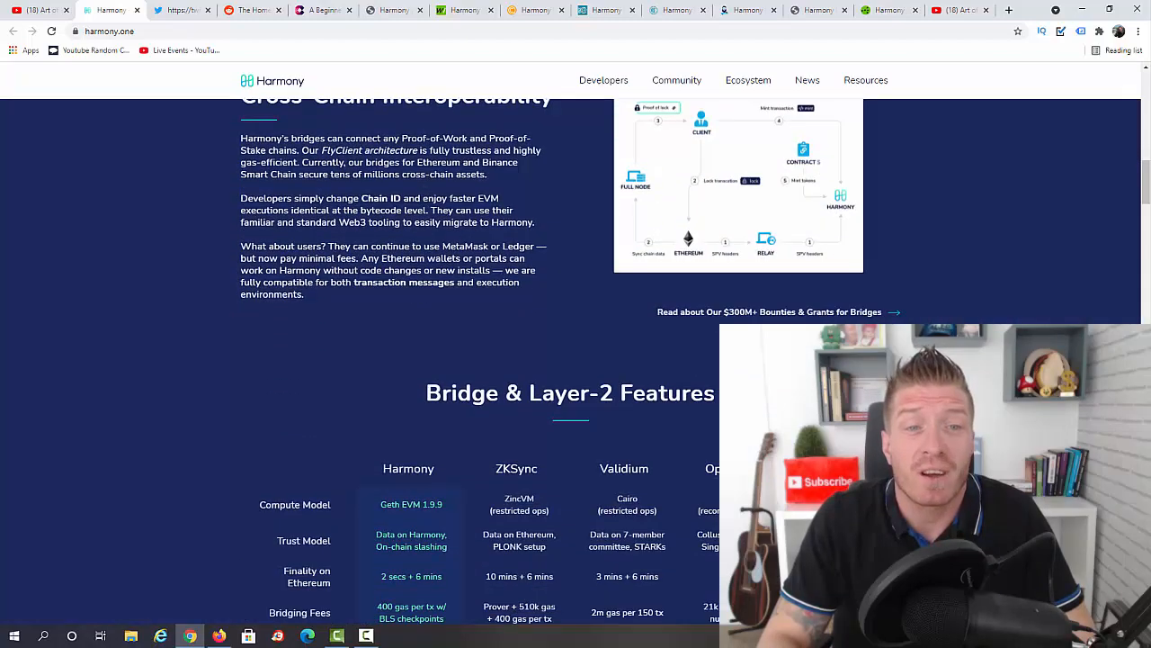
scroll(949, 313, down, 2)
scroll(949, 313, down, 1)
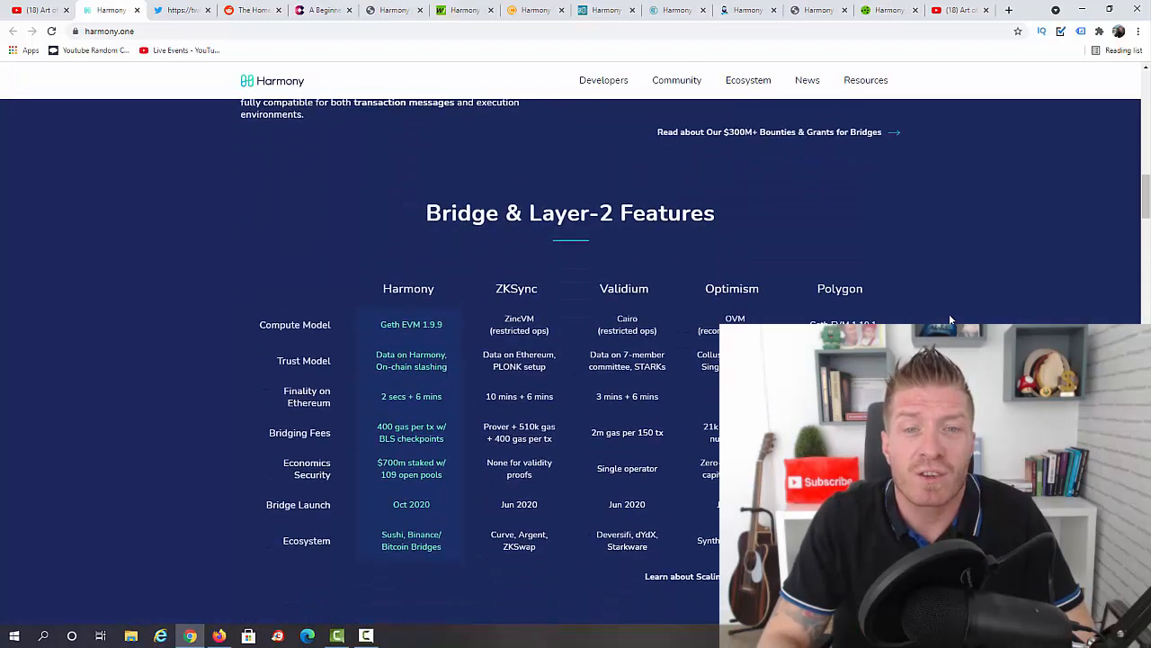
scroll(963, 286, down, 4)
scroll(967, 282, down, 4)
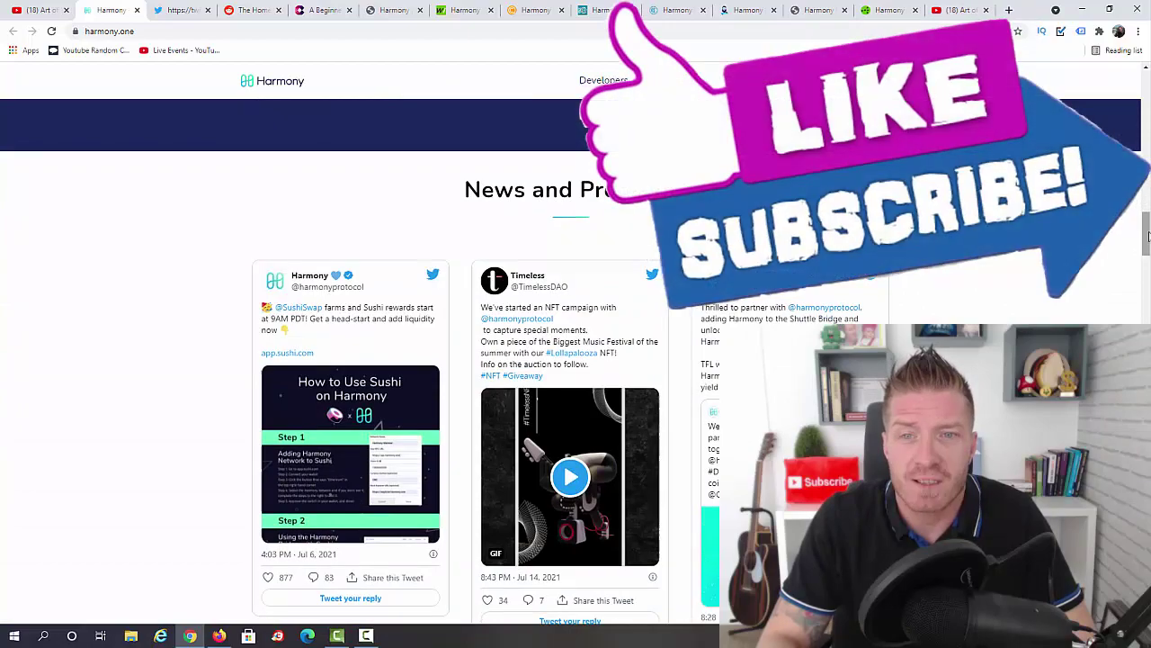
scroll(1121, 267, up, 8)
scroll(1122, 267, down, 5)
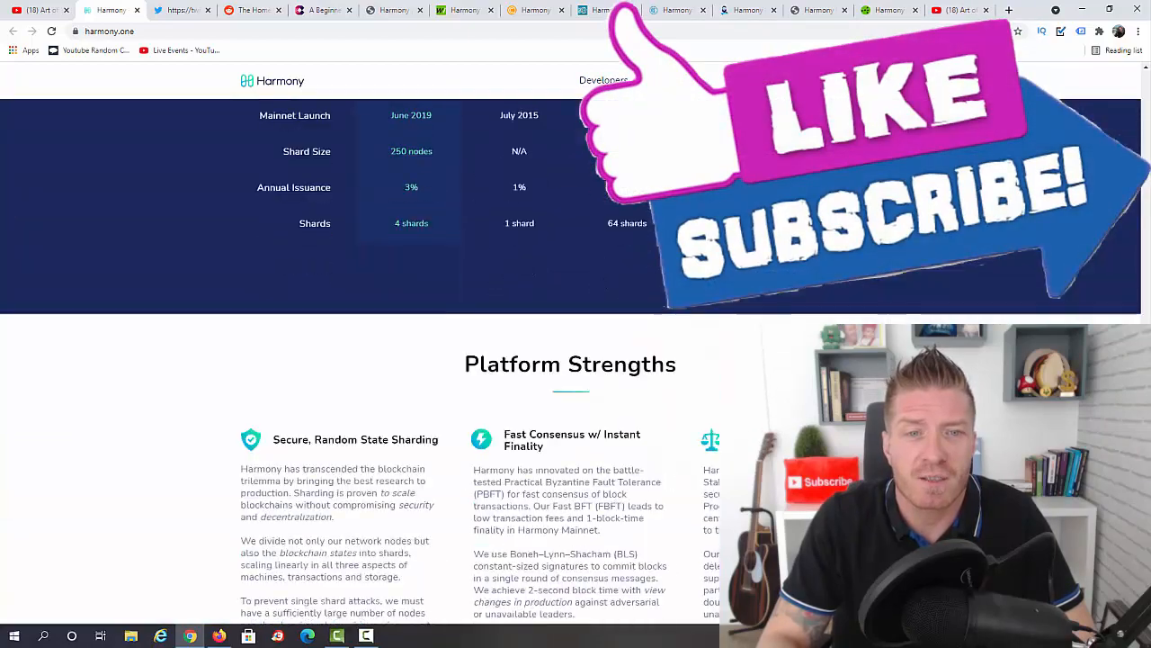
scroll(1122, 267, down, 10)
scroll(1109, 144, down, 5)
scroll(1109, 144, down, 5)
scroll(1109, 144, up, 10)
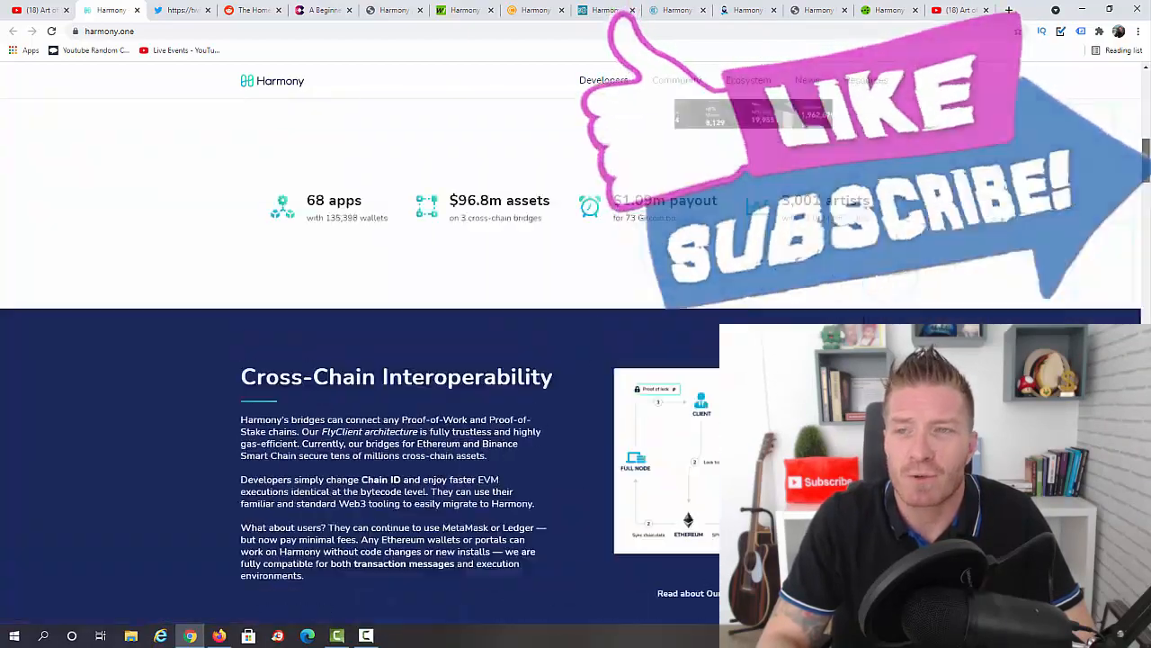
scroll(1109, 144, up, 10)
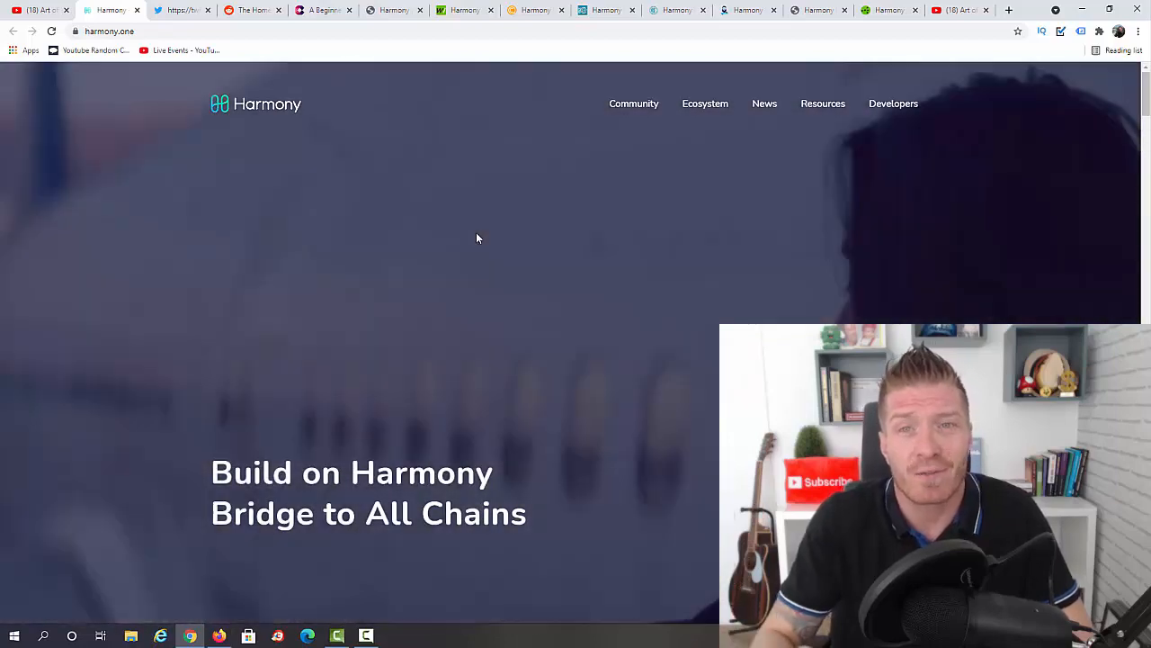
- Look over Harmony's Twitter profile and r/harmony_one subreddit, dismissing the Google sign-in prompt, then reach Cryptonews
key(ctrl+Tab)
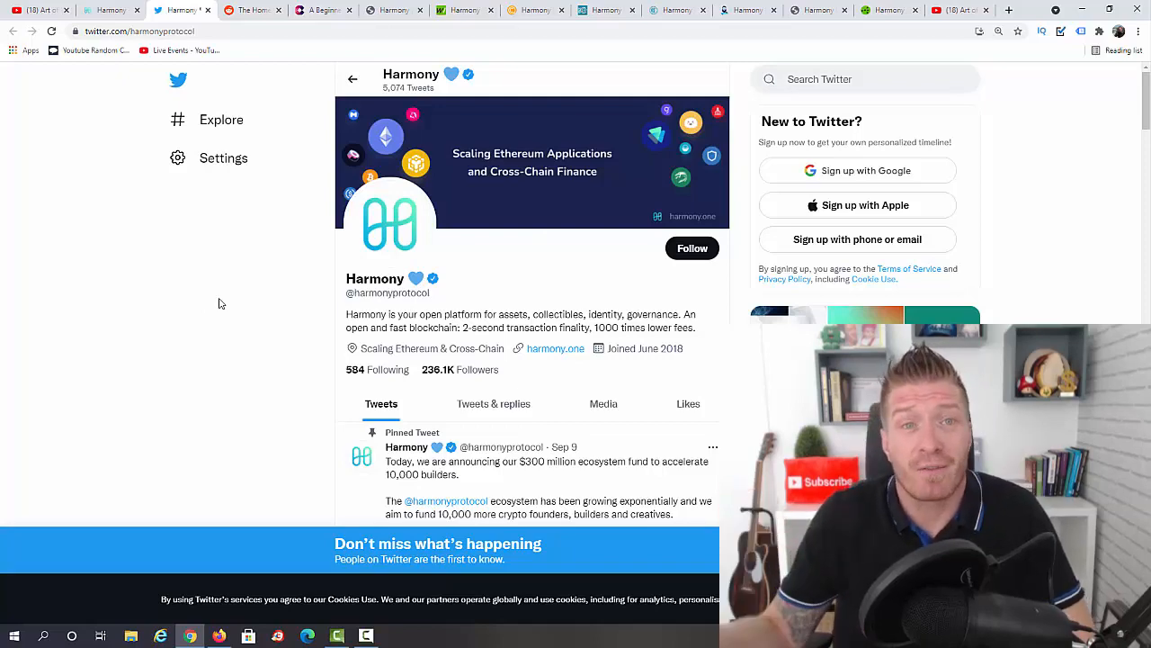
click(243, 10)
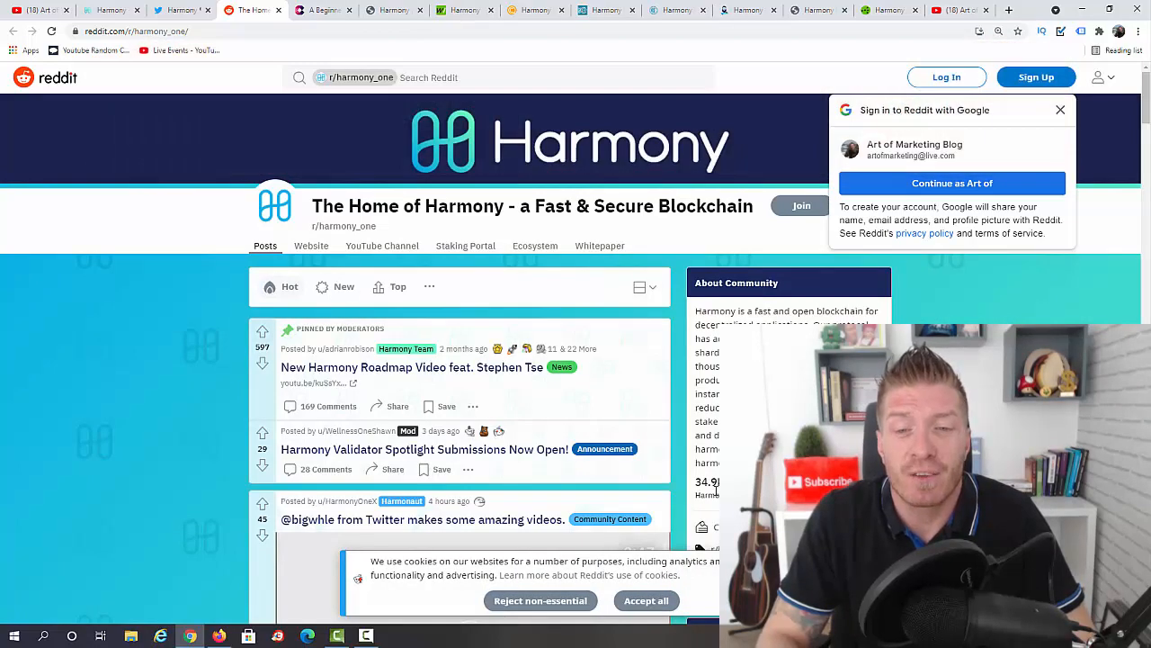
click(1061, 110)
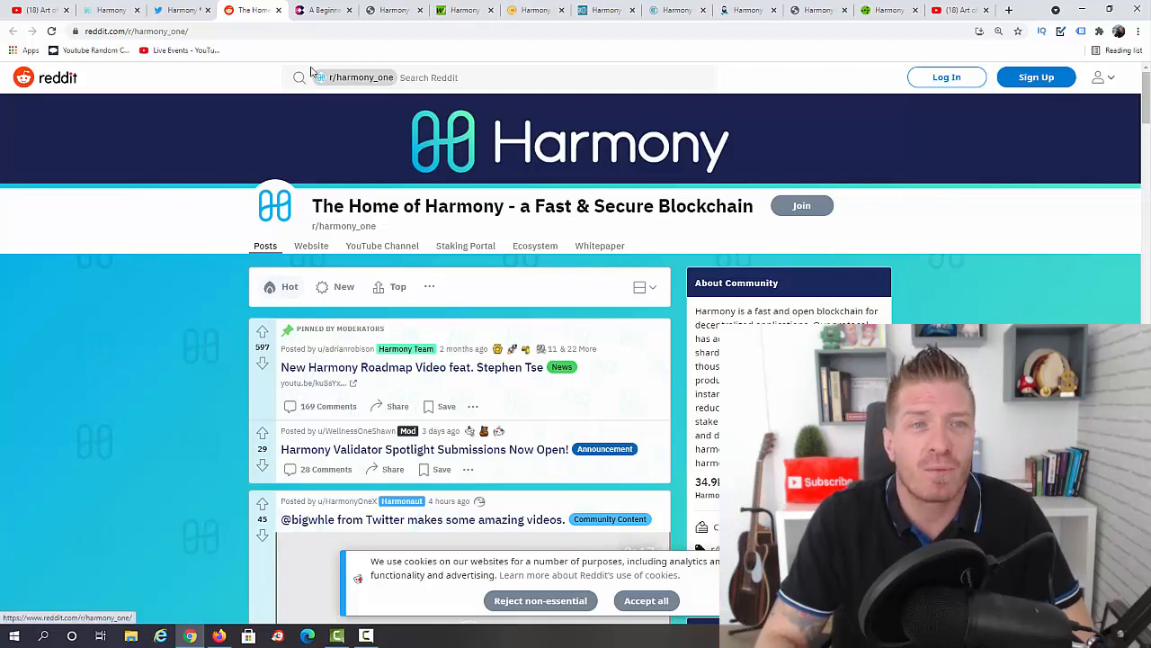
click(322, 10)
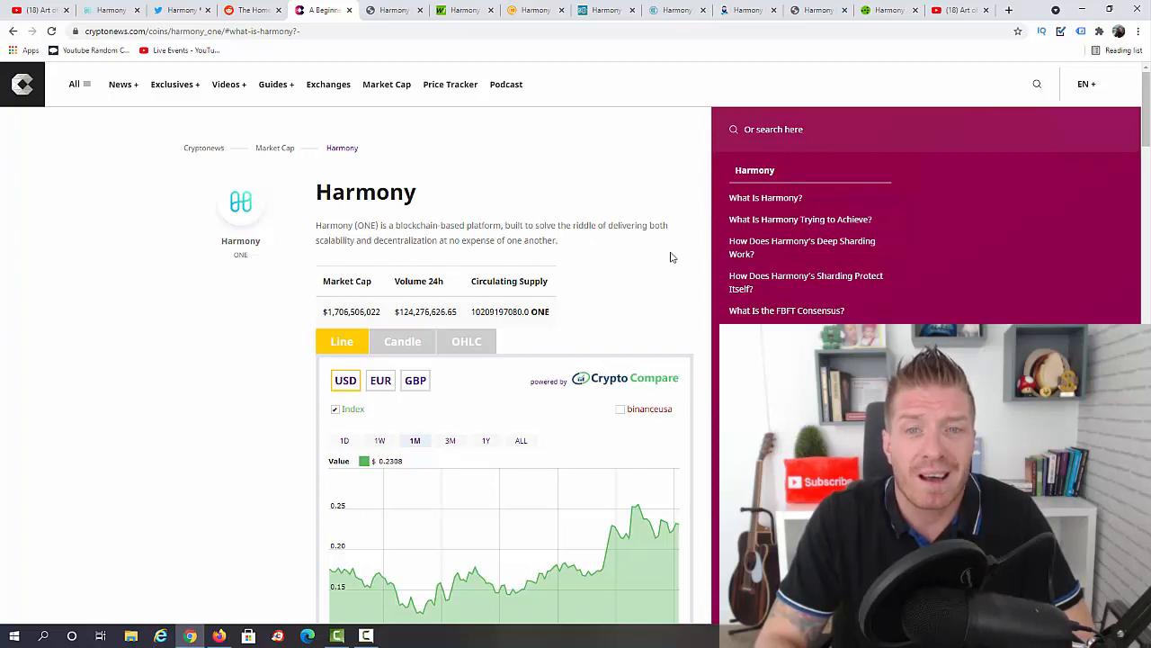
click(765, 198)
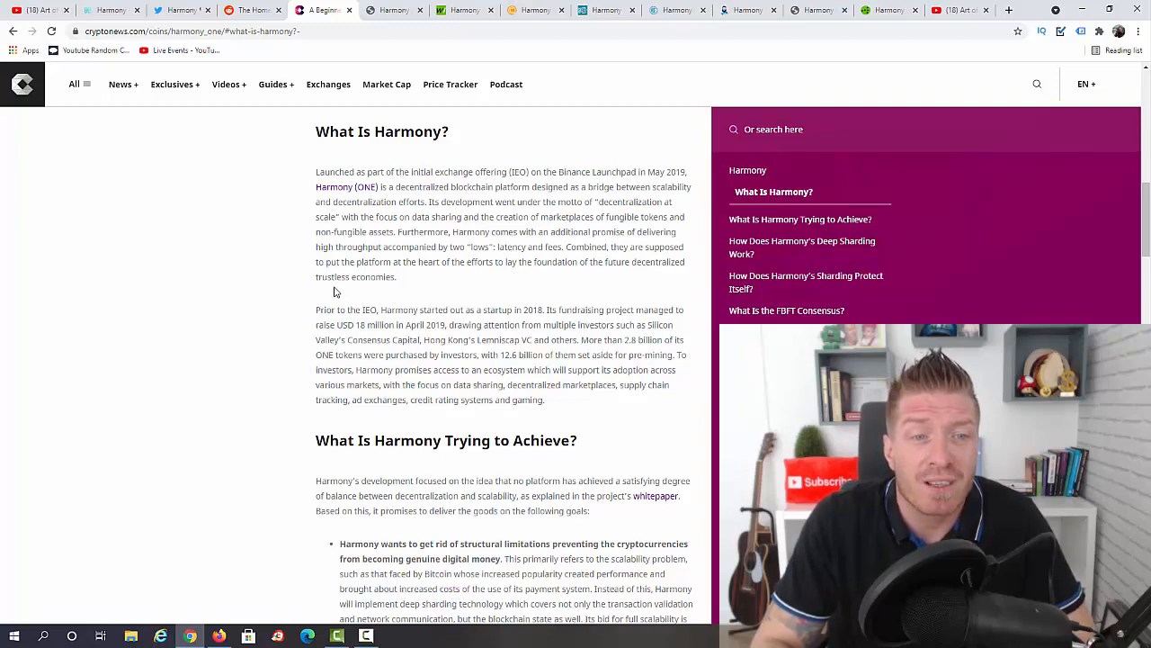
scroll(565, 256, down, 2)
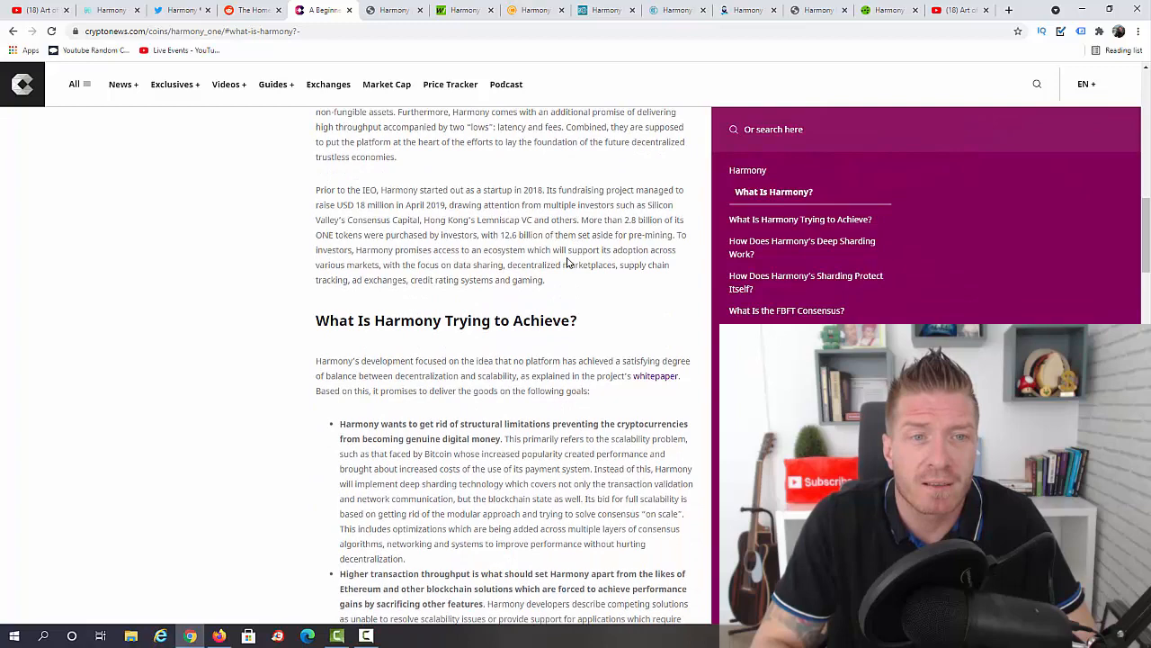
scroll(567, 262, down, 2)
scroll(441, 238, down, 1)
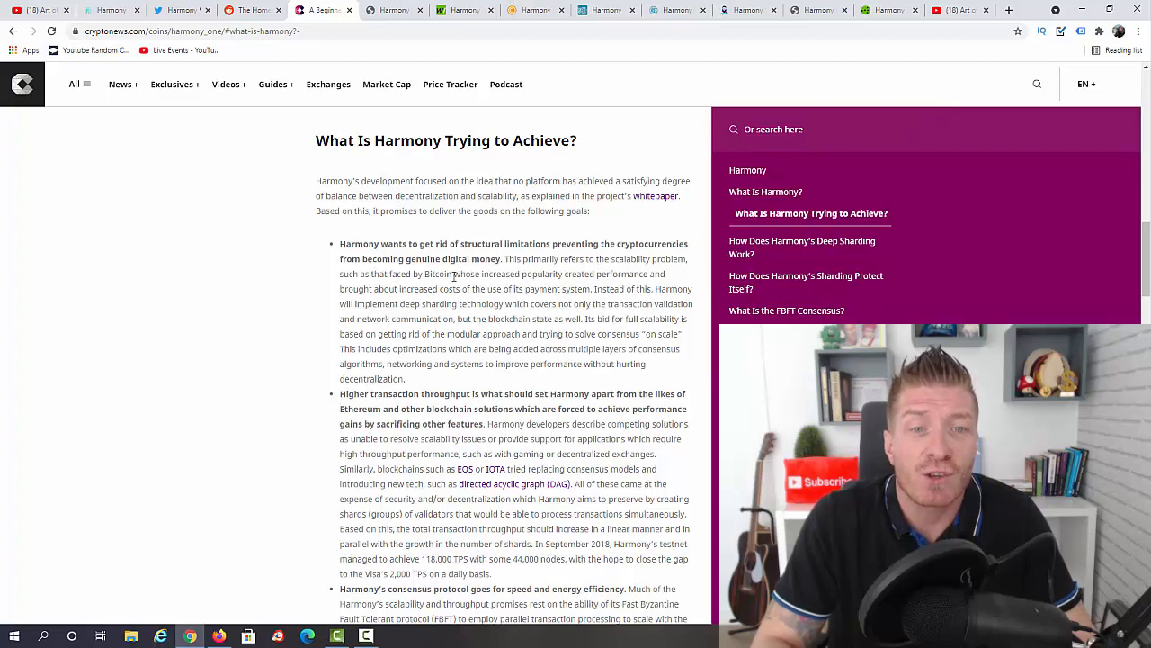
scroll(518, 272, down, 2)
scroll(450, 252, down, 2)
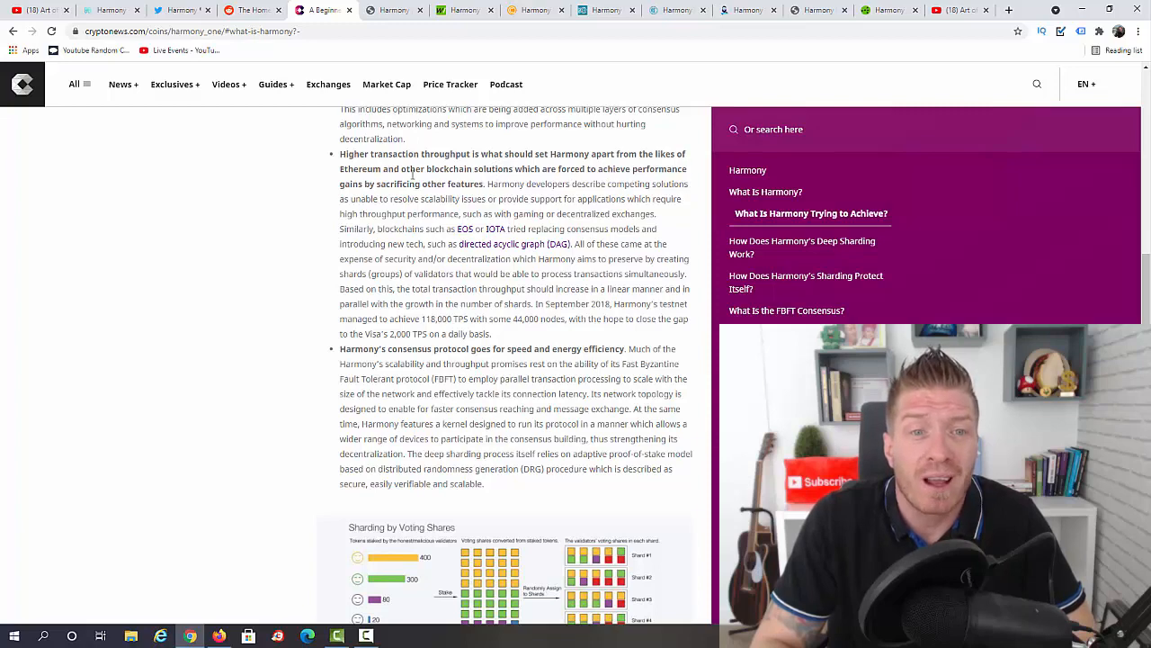
scroll(375, 179, down, 1)
scroll(382, 252, down, 1)
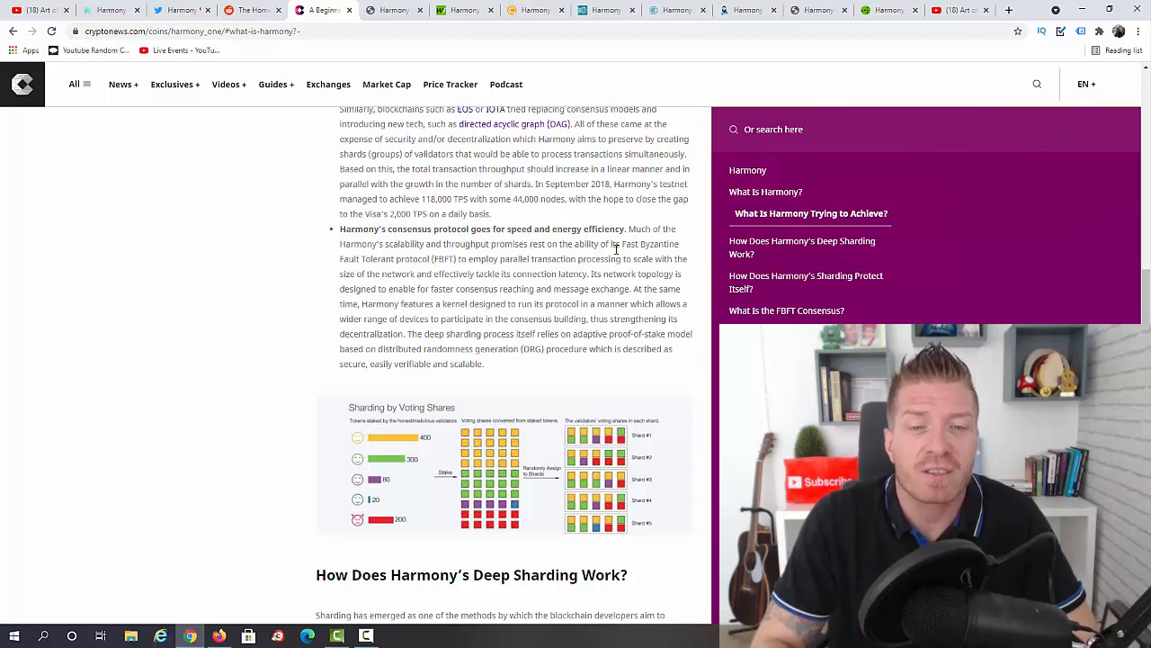
- Show Harmony's 1y low/high price range and the 1Y price chart on CoinMarketCap
click(391, 10)
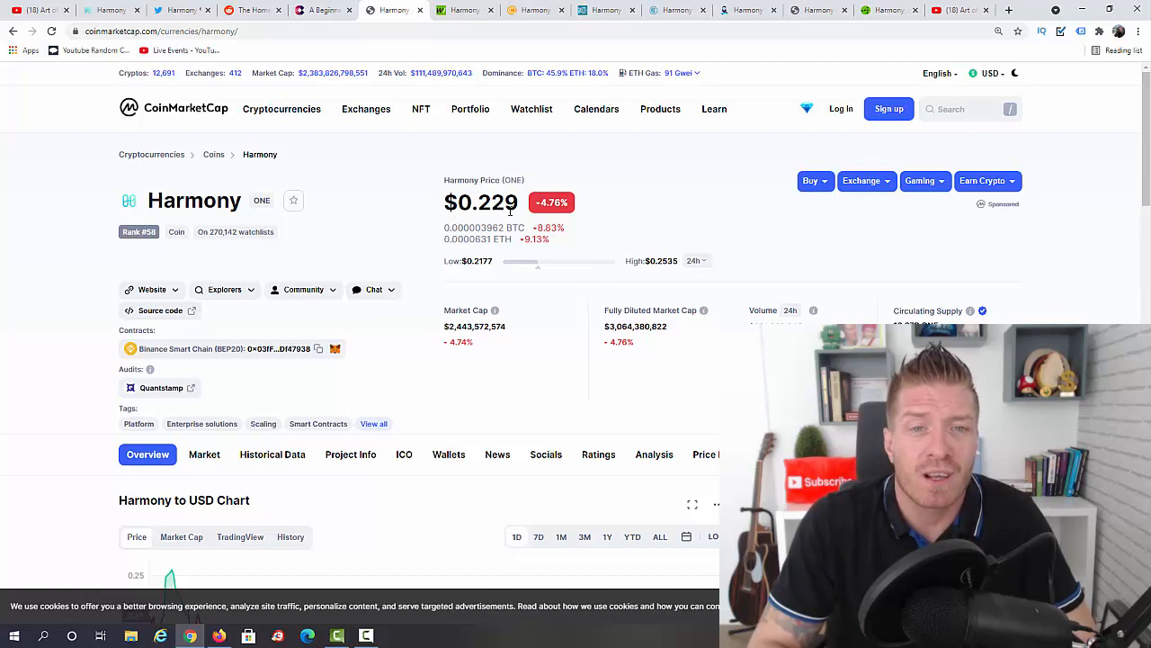
click(698, 261)
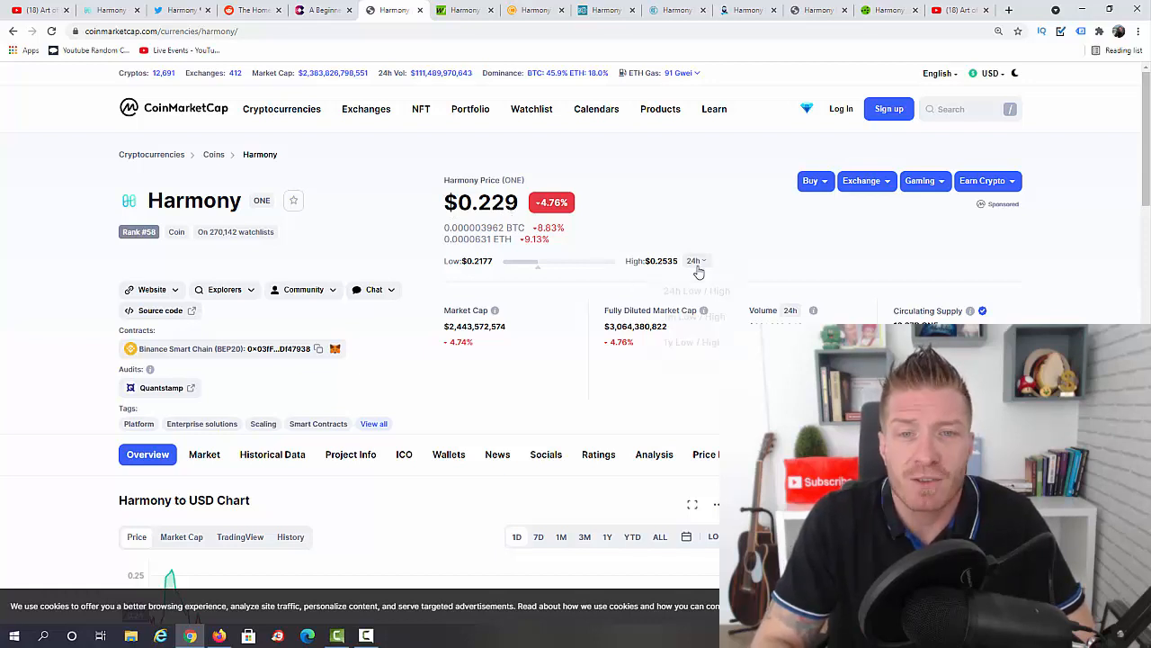
click(693, 342)
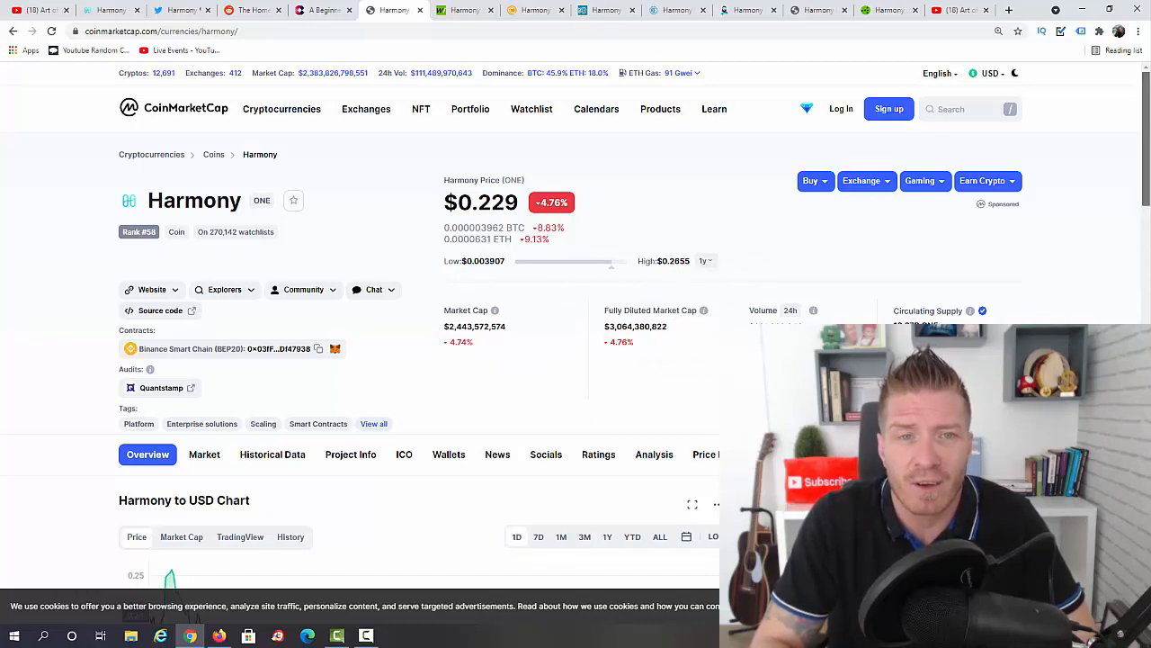
drag(1147, 135, 1147, 176)
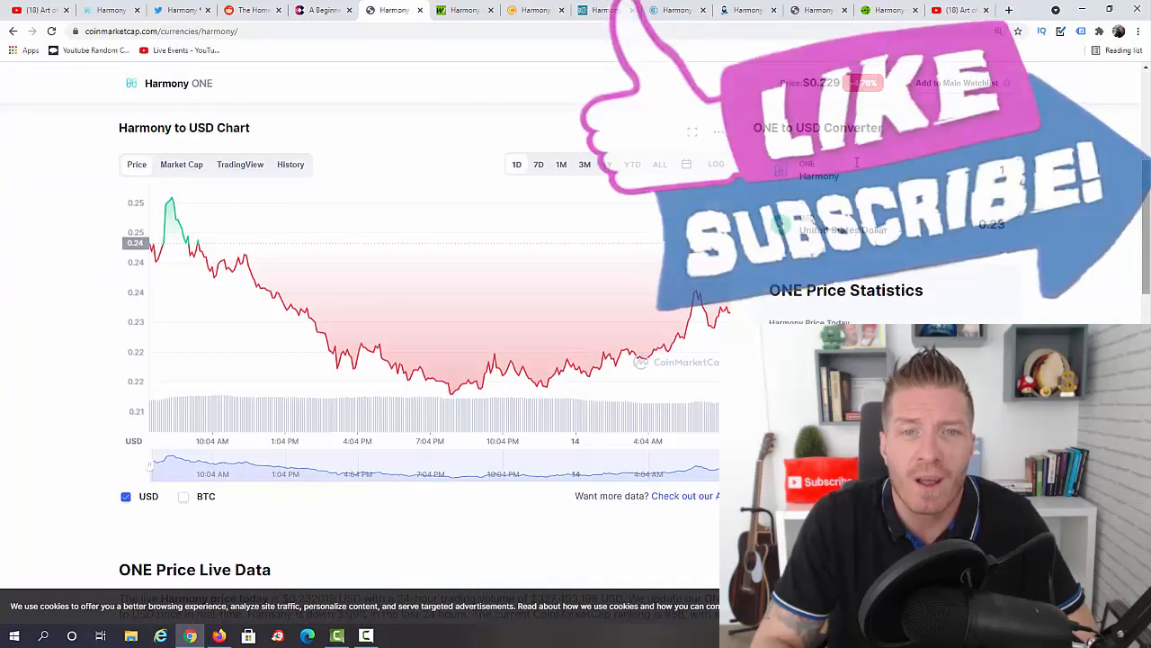
click(630, 164)
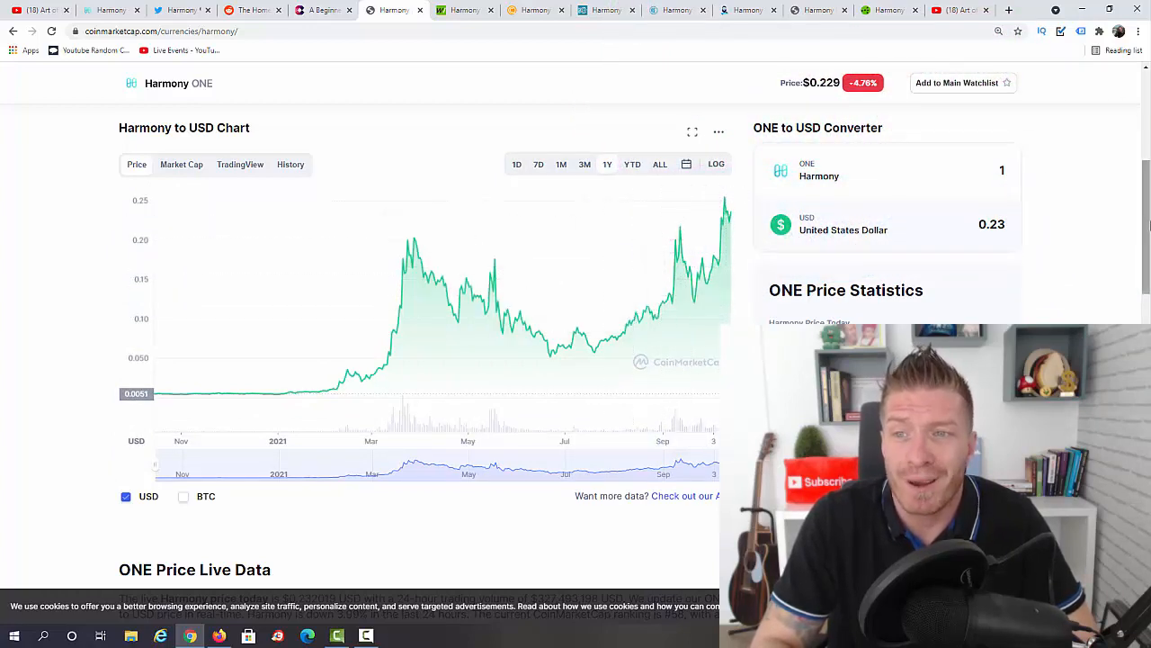
scroll(845, 277, up, 8)
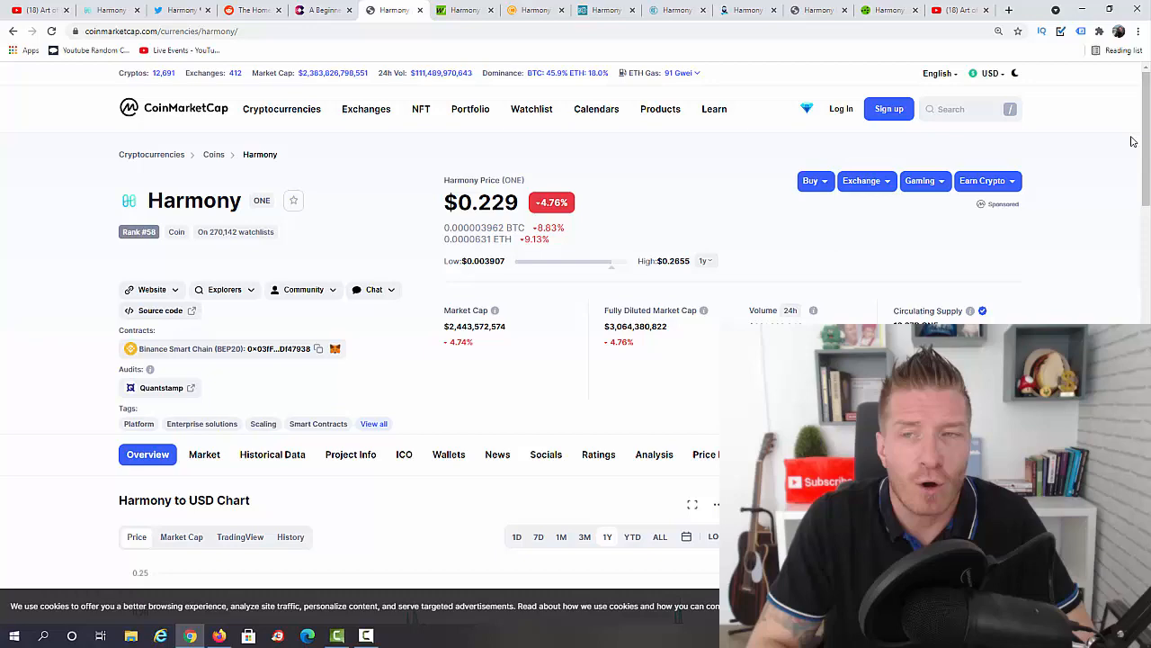
scroll(576, 270, down, 3)
scroll(576, 270, up, 3)
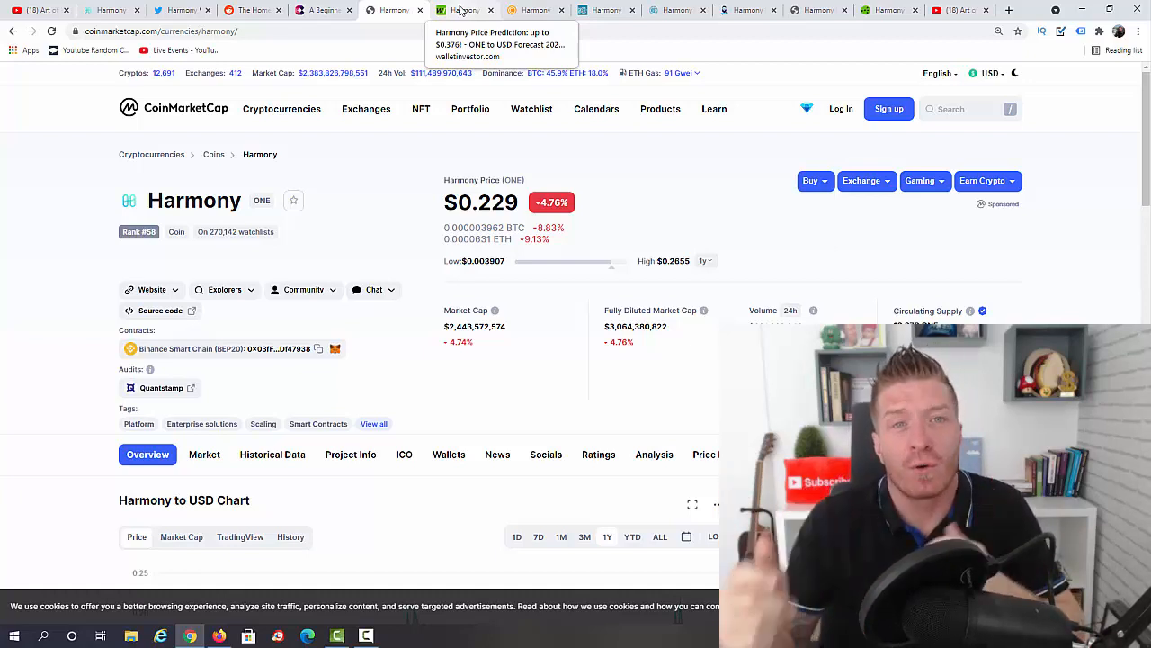
- Review WalletInvestor's 0.376 USD one-year and 0.9063 USD five-year forecasts against CoinMarketCap
click(462, 10)
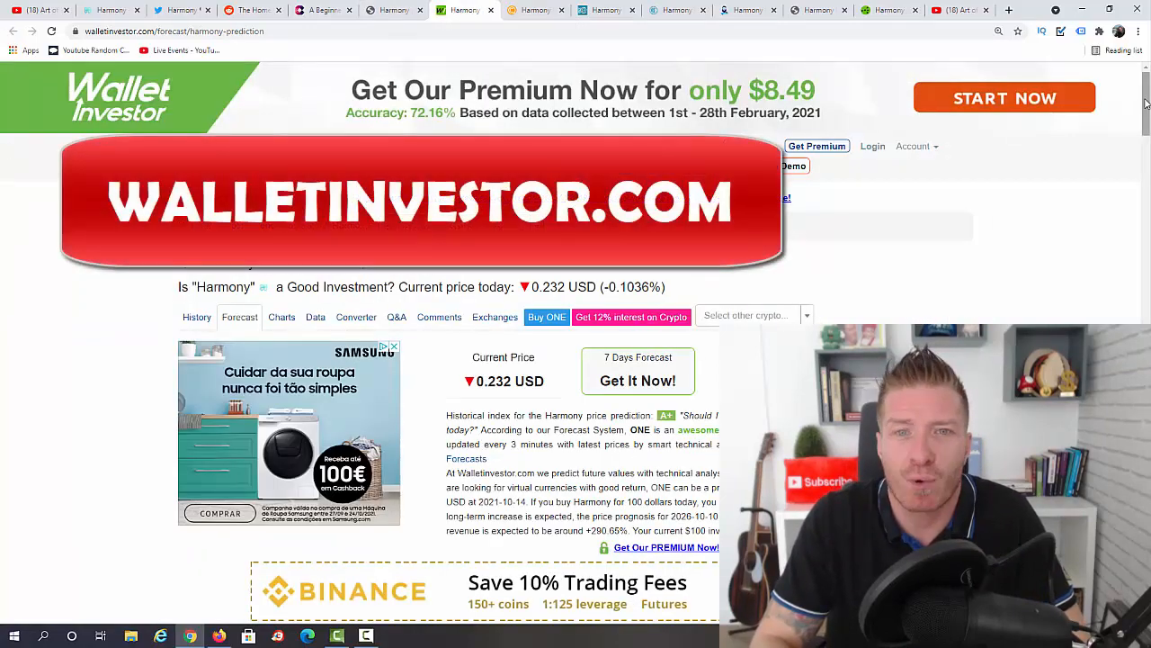
drag(1146, 104, 1146, 132)
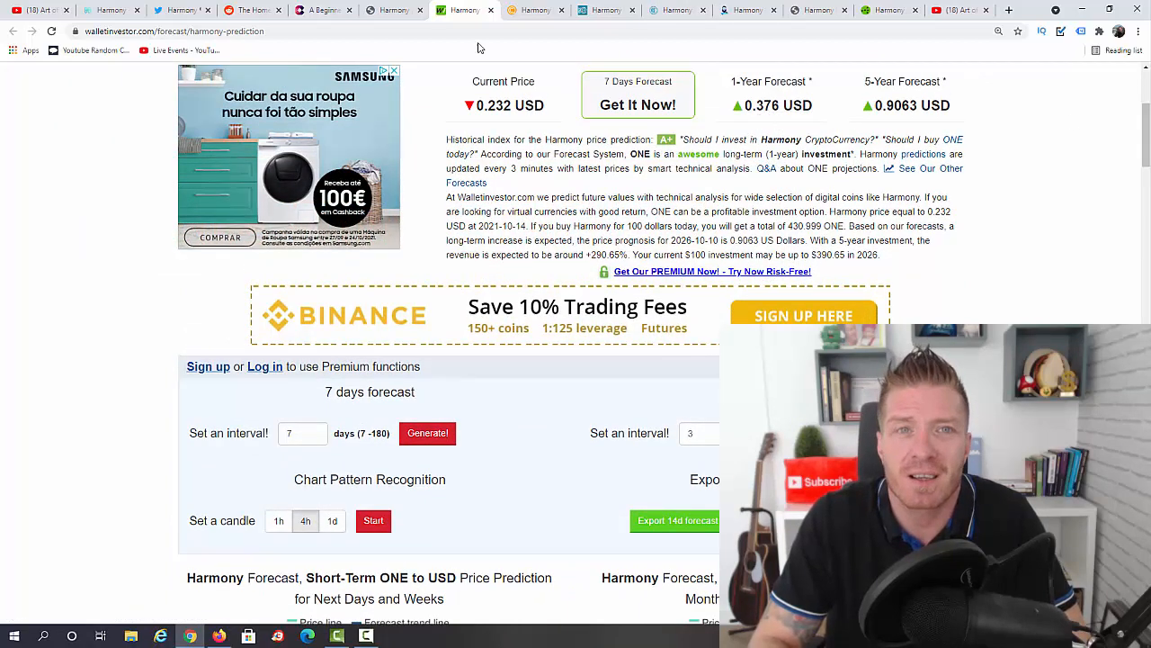
click(394, 10)
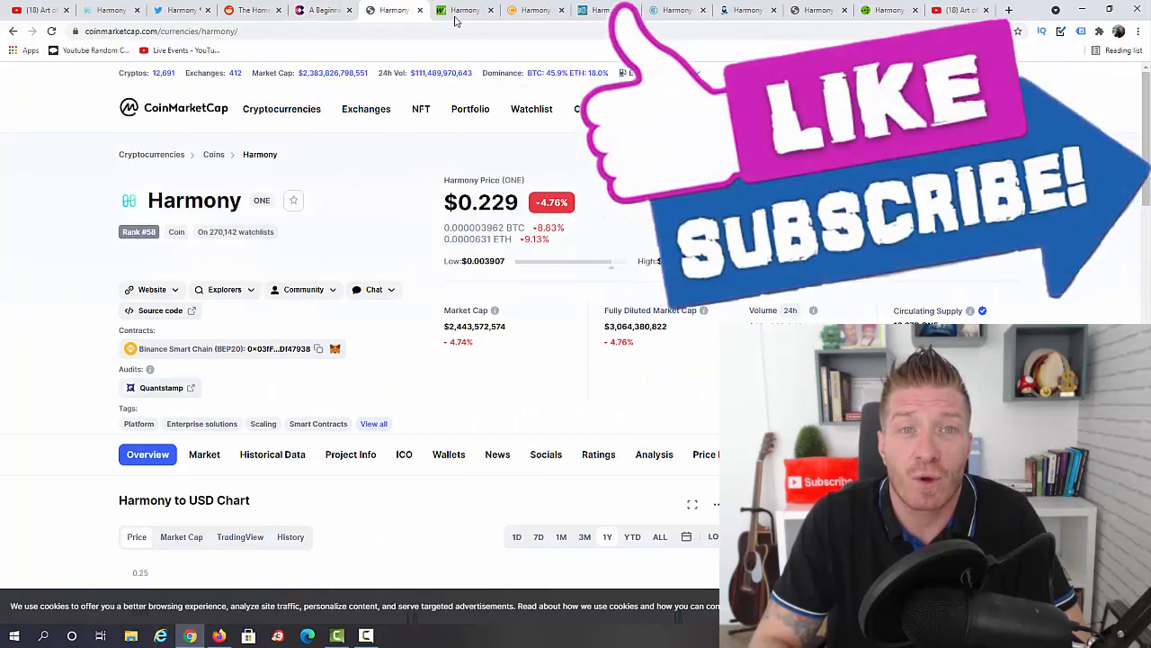
click(464, 10)
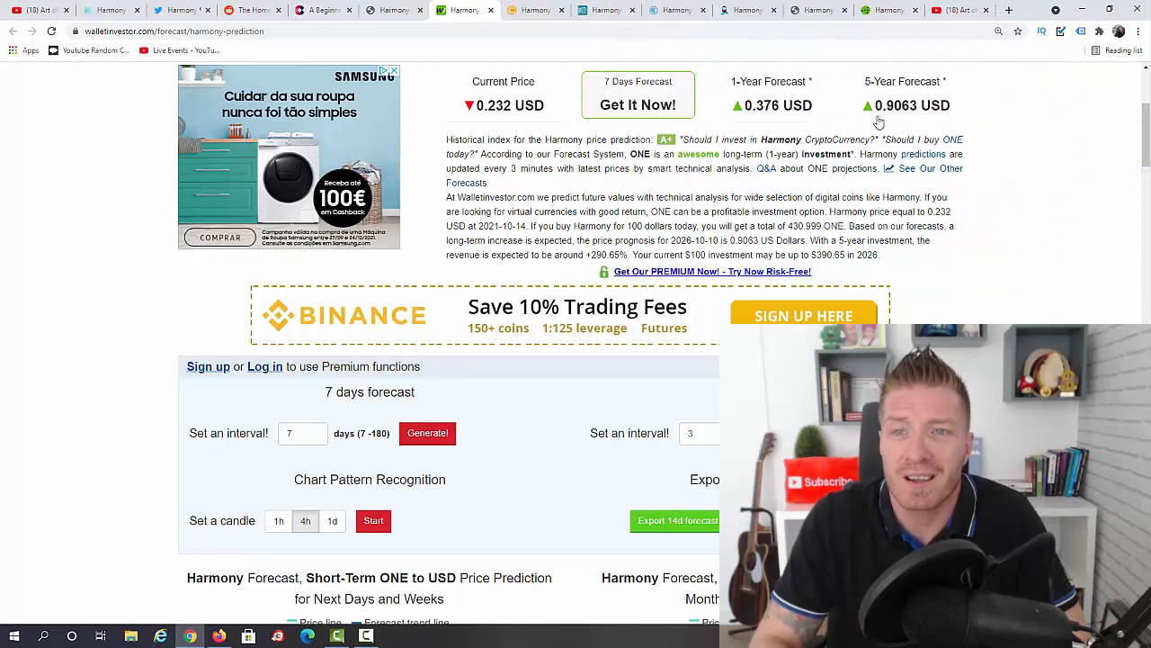
scroll(1145, 157, up, 3)
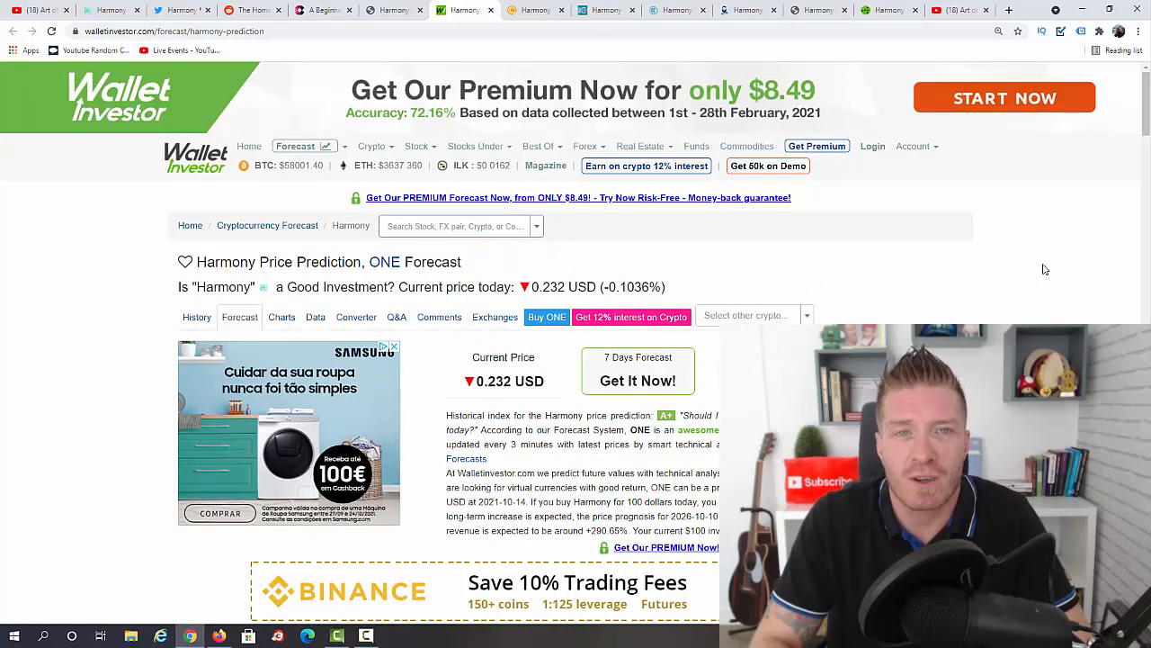
- Highlight CoinQuora's yearly targets: bearish $0.072, $2.5 for 2022, $3.5 for 2023, $6.5 for 2025
click(536, 10)
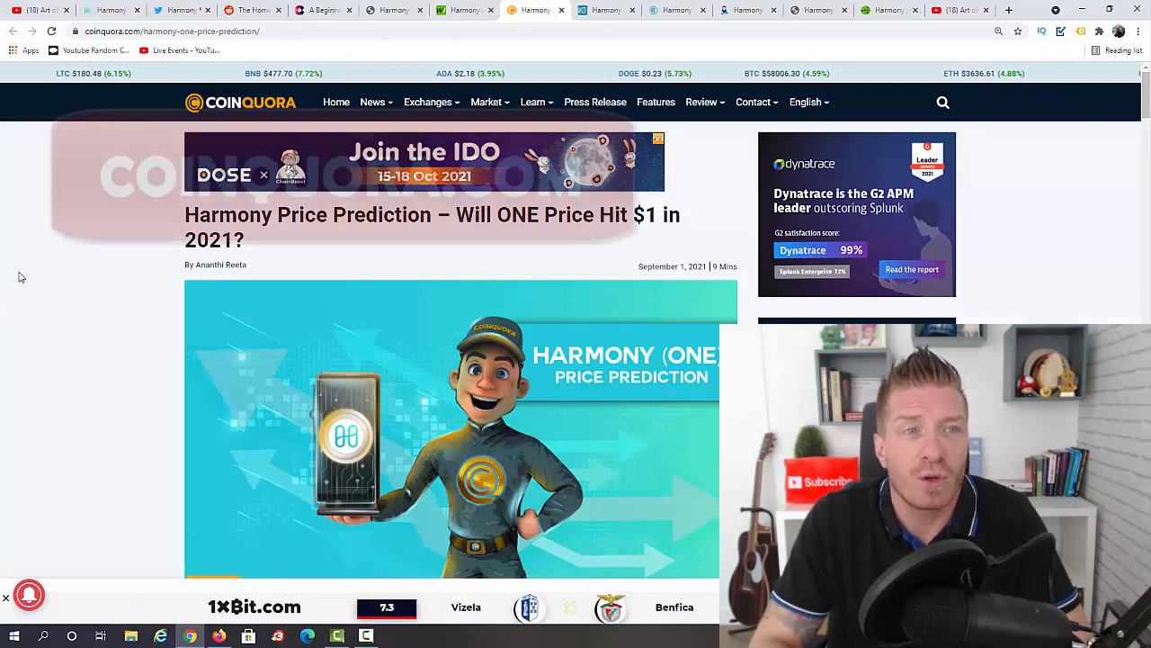
scroll(20, 277, down, 1)
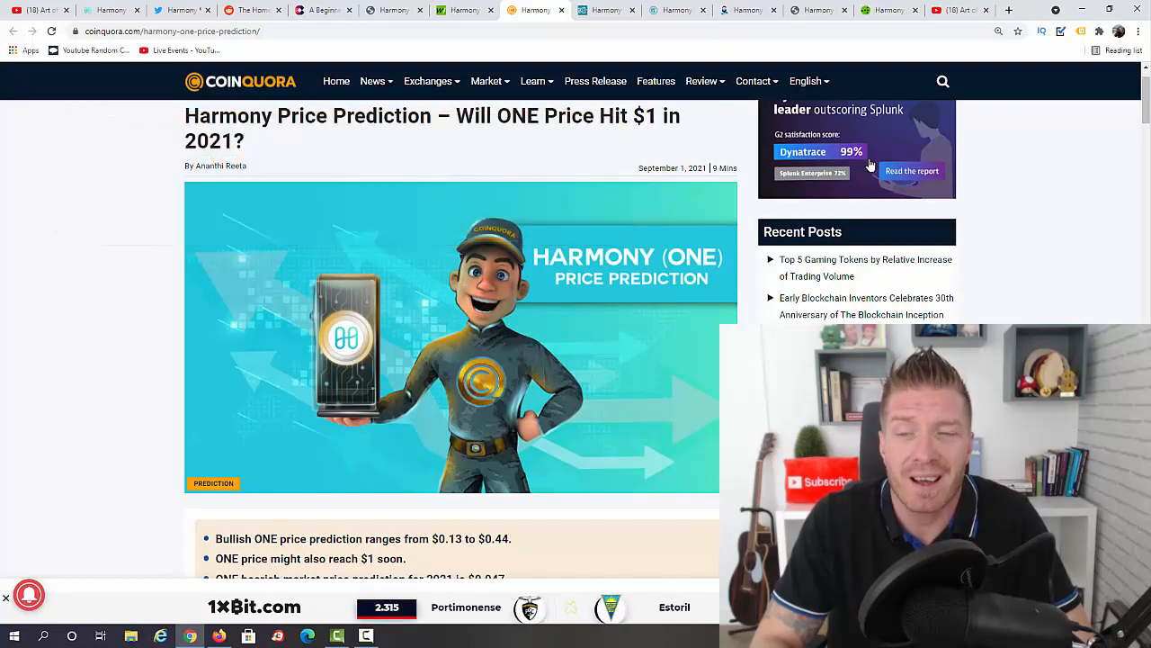
drag(1147, 108, 1146, 324)
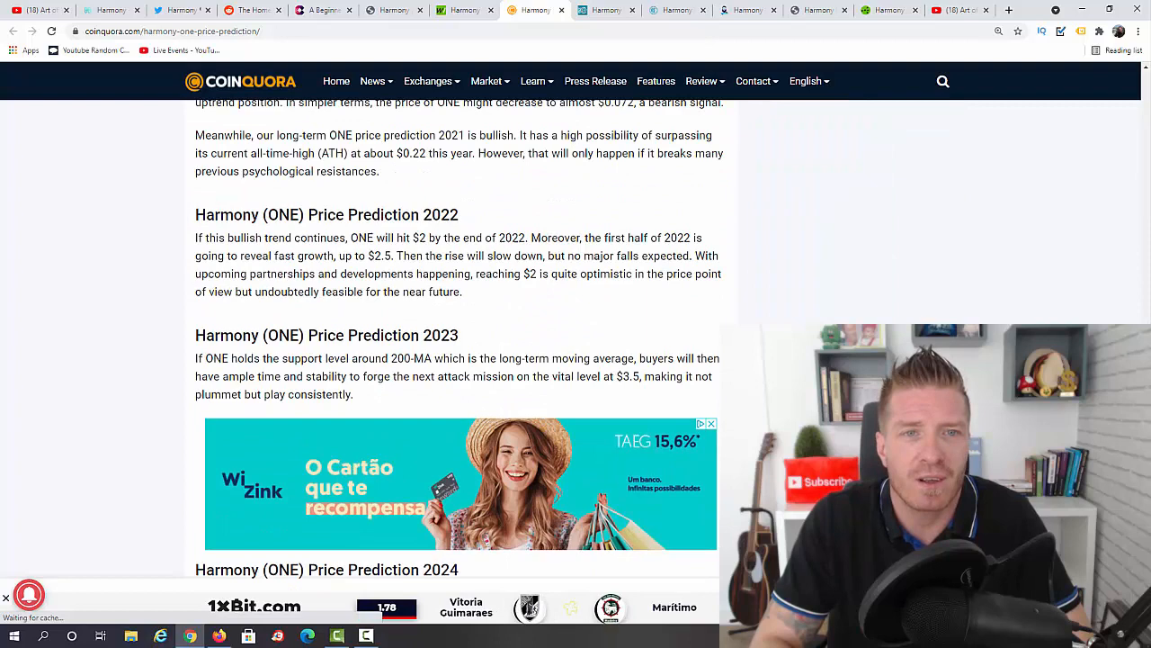
scroll(547, 198, up, 5)
scroll(547, 198, down, 2)
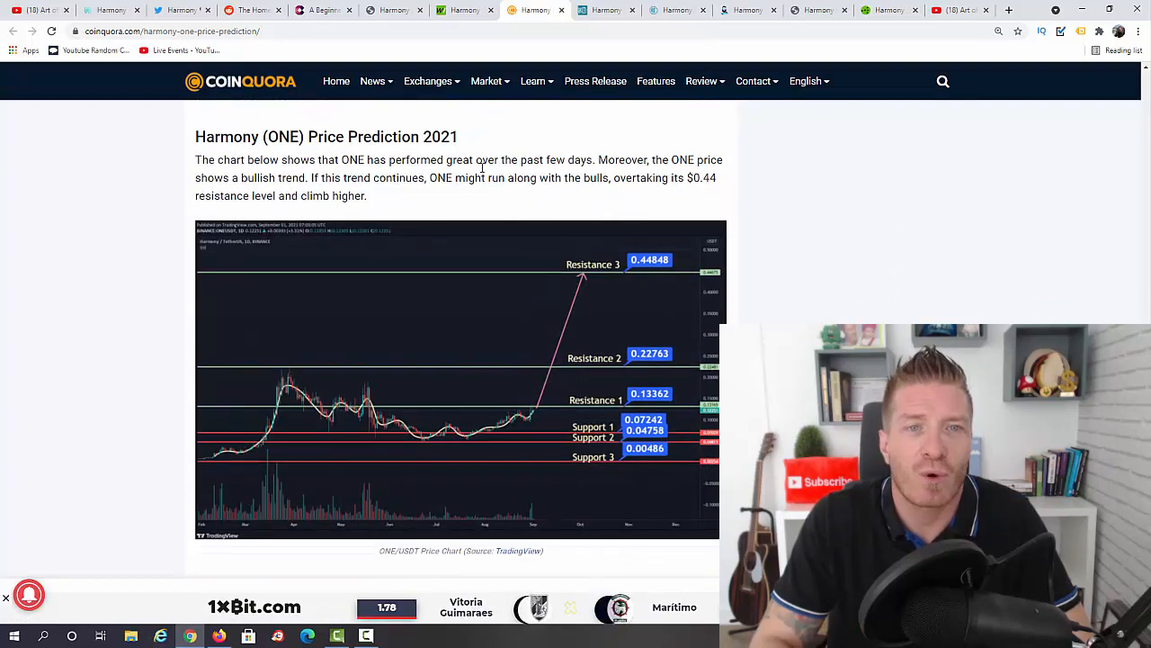
scroll(547, 198, up, 1)
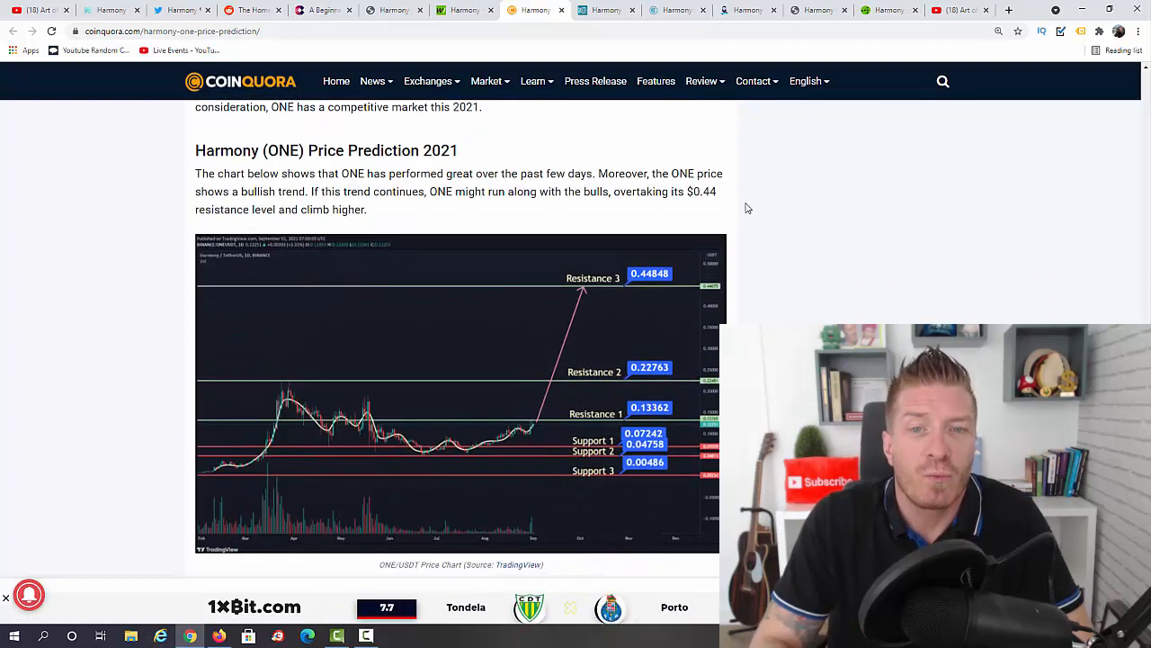
scroll(598, 167, down, 1)
drag(677, 179, 714, 179)
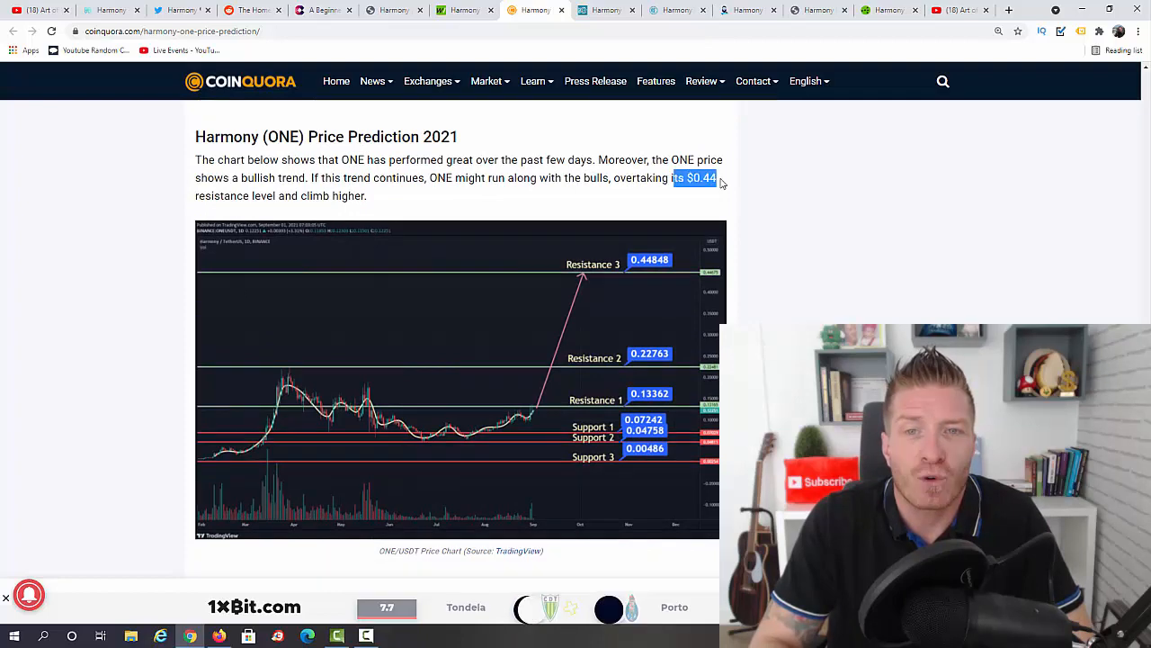
scroll(846, 270, down, 3)
scroll(852, 274, down, 2)
scroll(852, 274, down, 2)
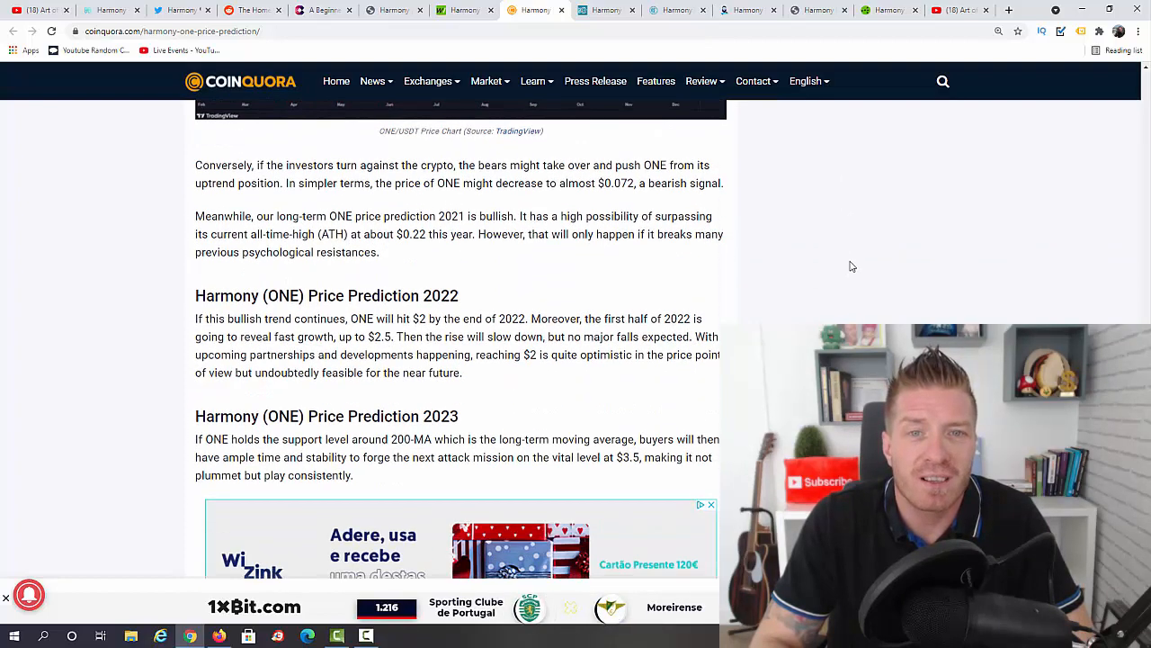
drag(600, 182, 645, 183)
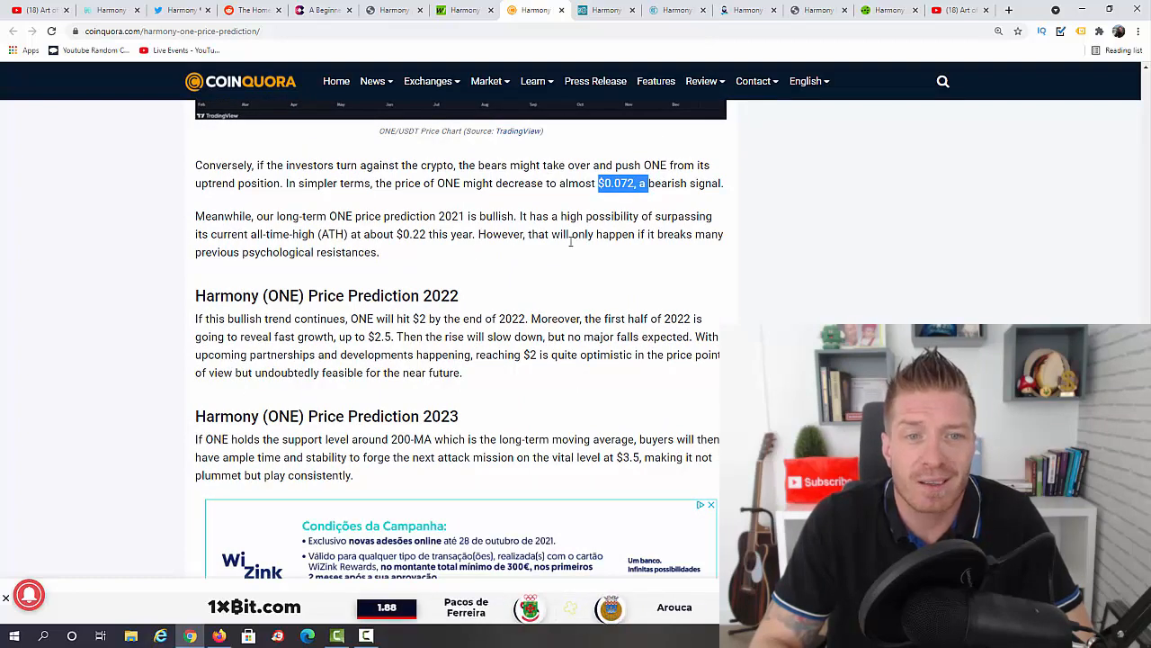
scroll(954, 294, down, 1)
scroll(940, 288, down, 2)
scroll(940, 288, down, 1)
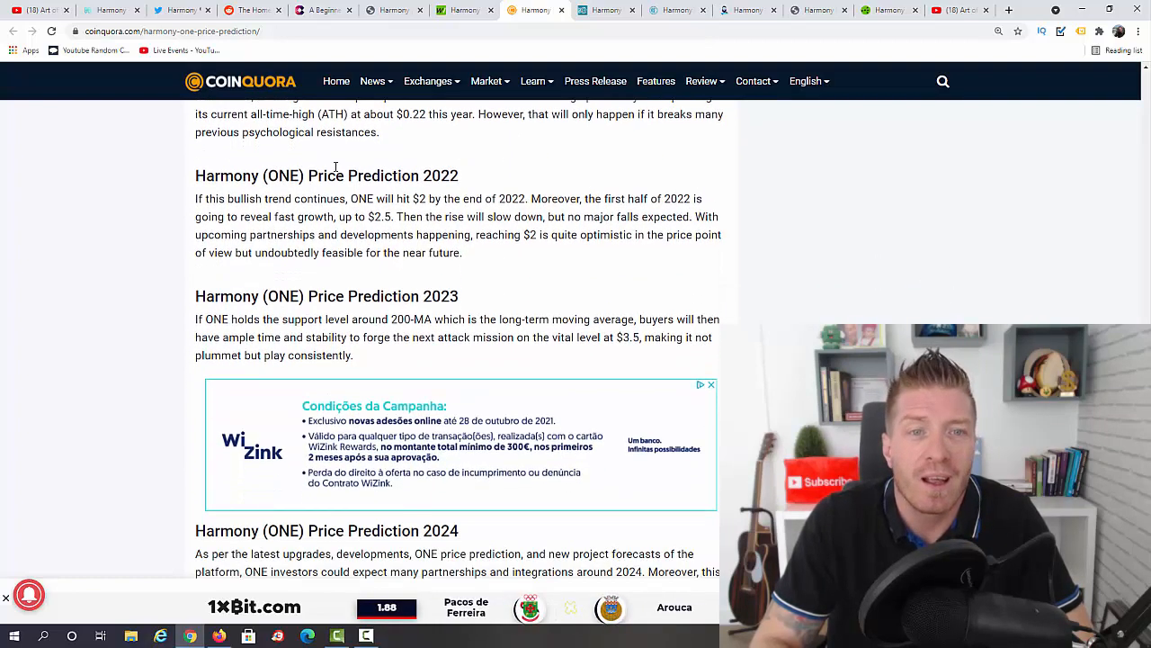
mouse_move(412, 199)
mouse_down()
mouse_move(426, 199)
mouse_move(357, 217)
mouse_up()
scroll(570, 241, down, 1)
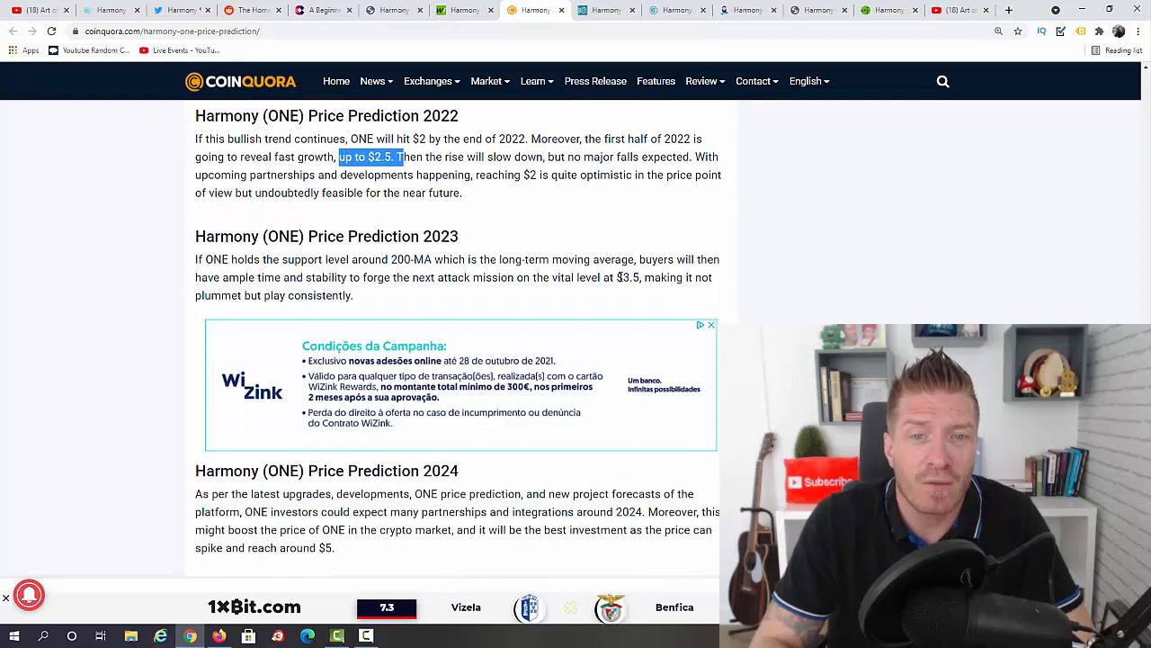
drag(640, 277, 612, 277)
scroll(758, 280, down, 2)
scroll(539, 297, down, 1)
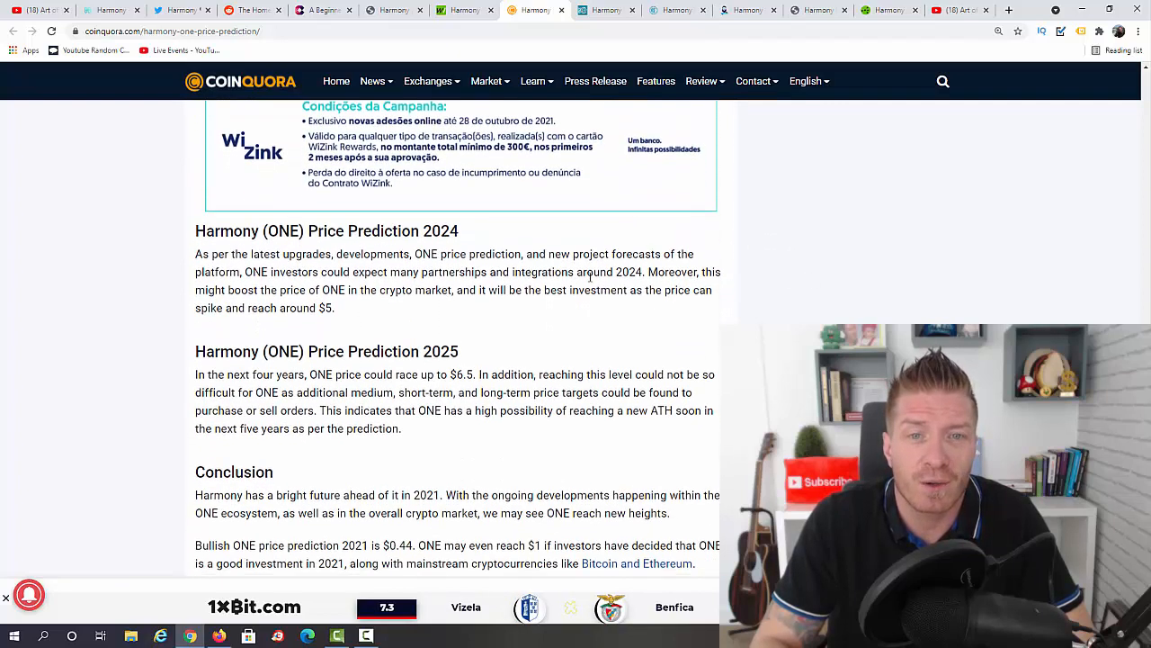
drag(340, 309, 317, 309)
scroll(450, 285, down, 1)
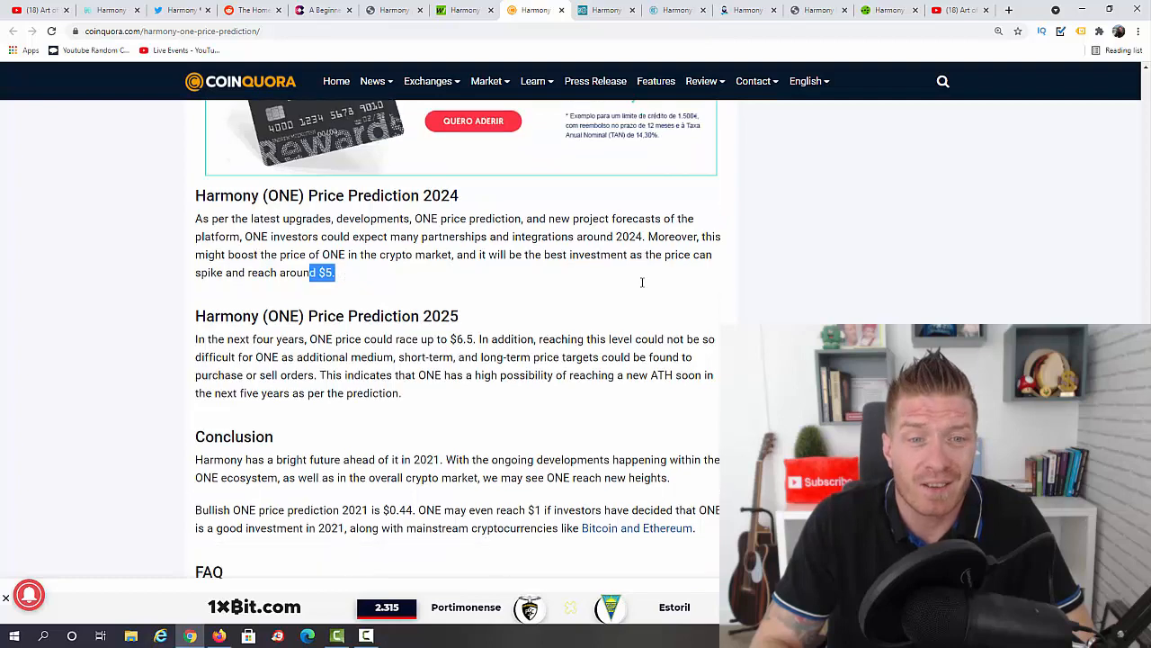
scroll(450, 285, down, 1)
drag(440, 255, 486, 256)
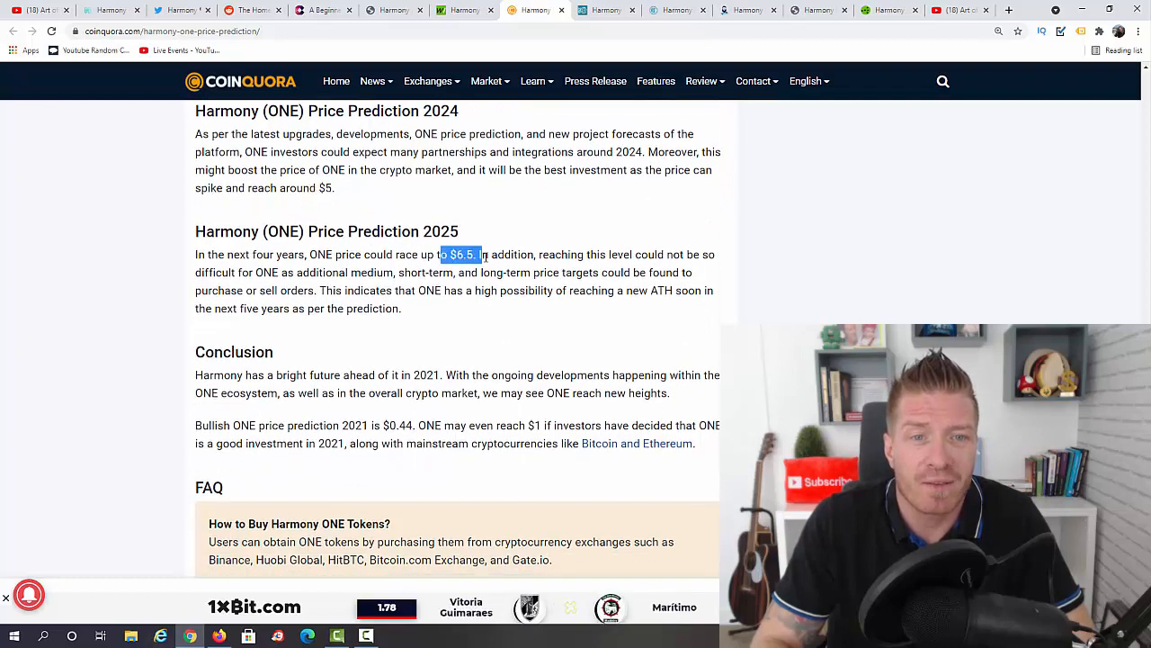
- Highlight the $1 figure in the article title, then move to the NewsBitcoin247 prediction article
click(917, 307)
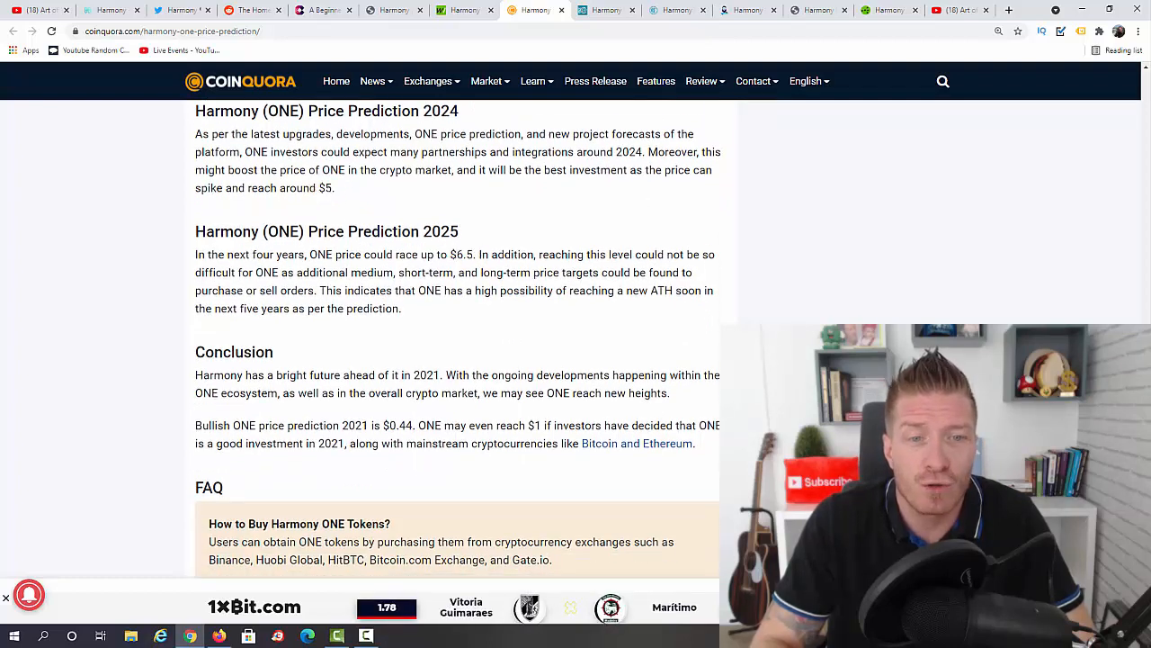
scroll(917, 306, up, 5)
scroll(918, 306, up, 5)
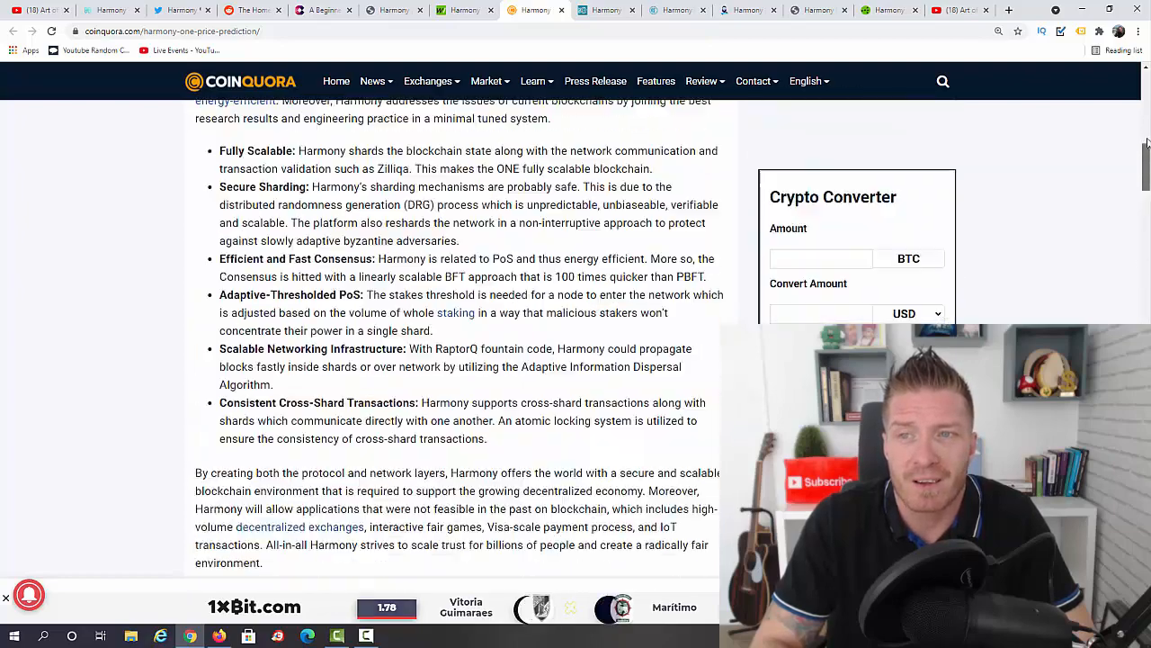
scroll(917, 306, up, 5)
double_click(645, 216)
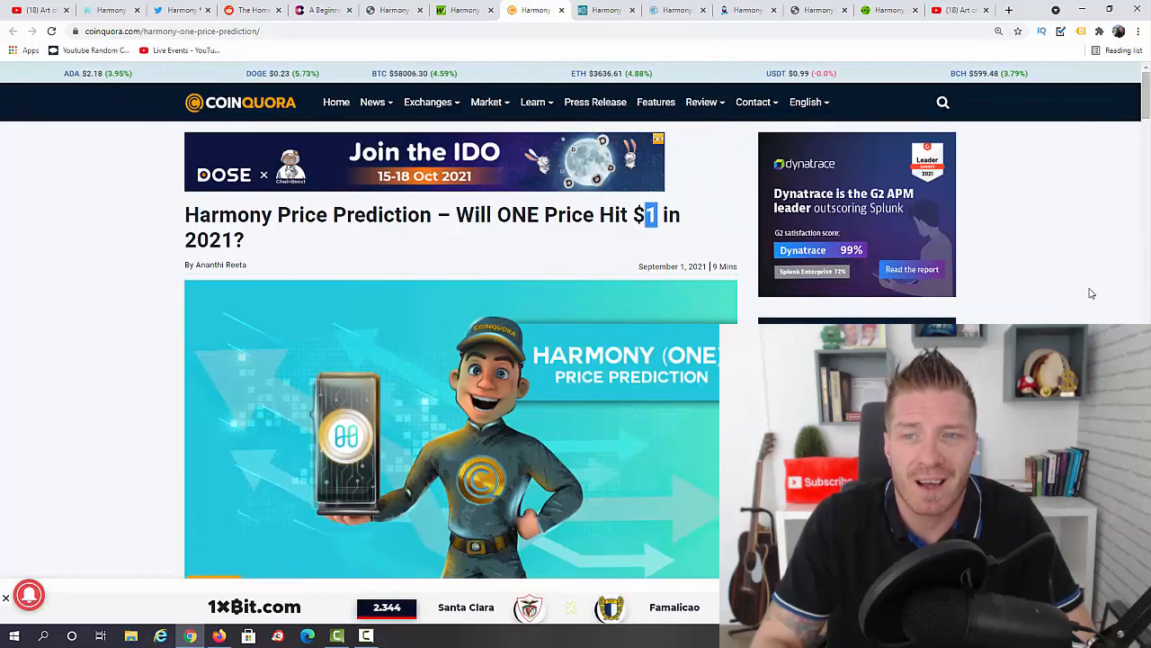
click(651, 169)
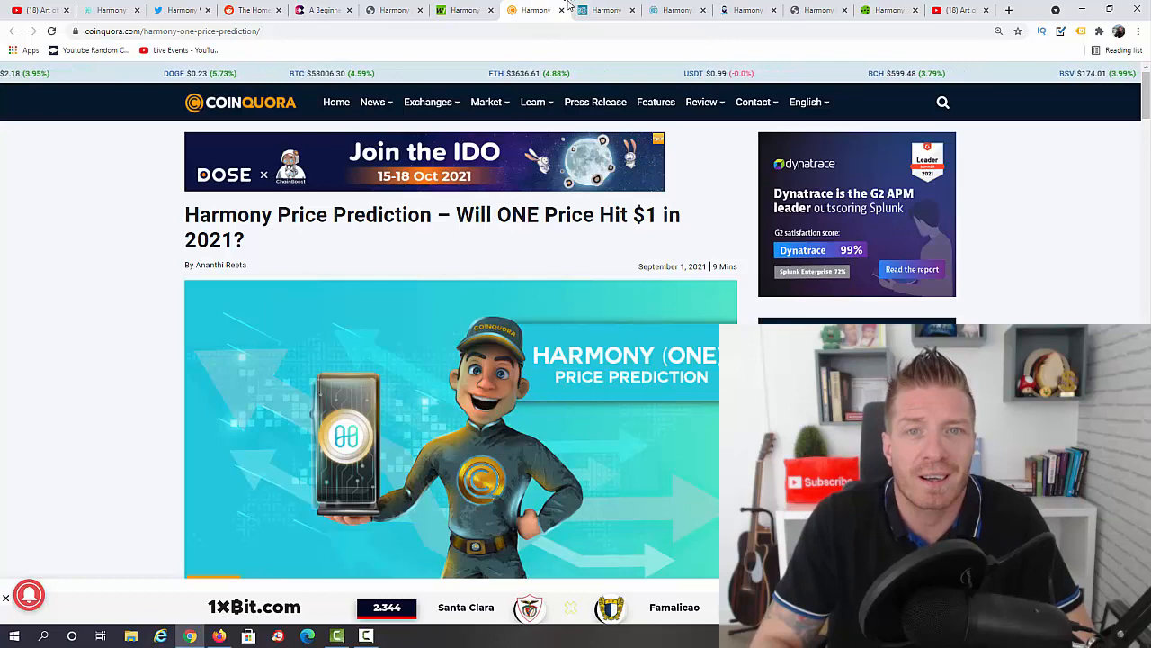
click(606, 9)
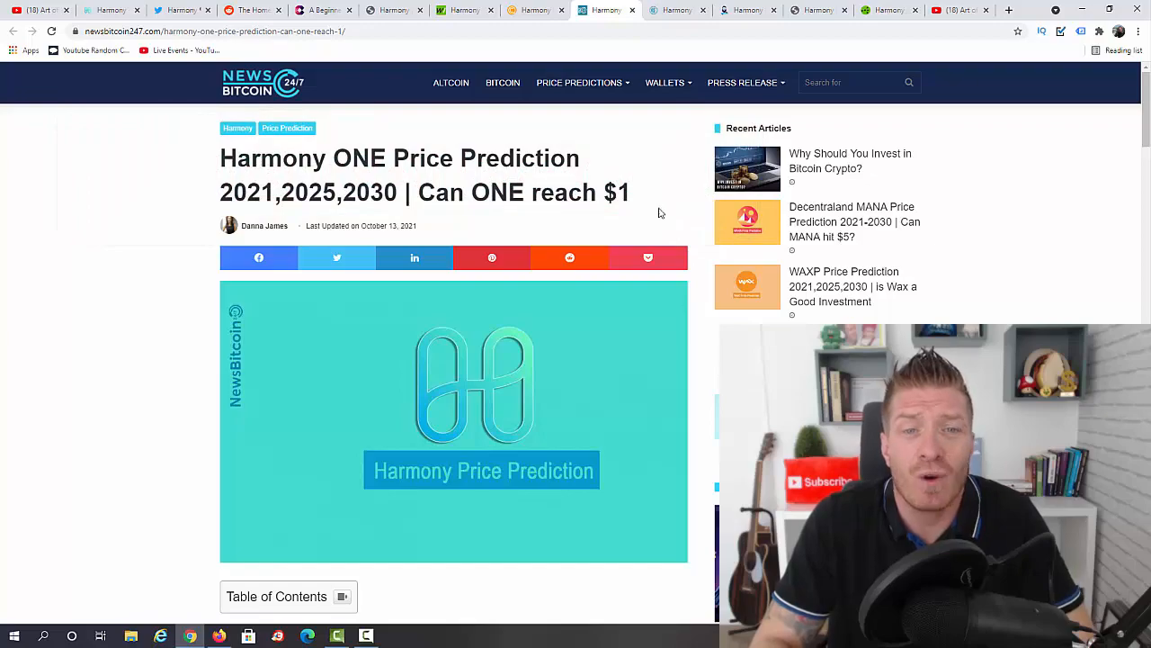
scroll(800, 178, down, 5)
scroll(799, 178, down, 5)
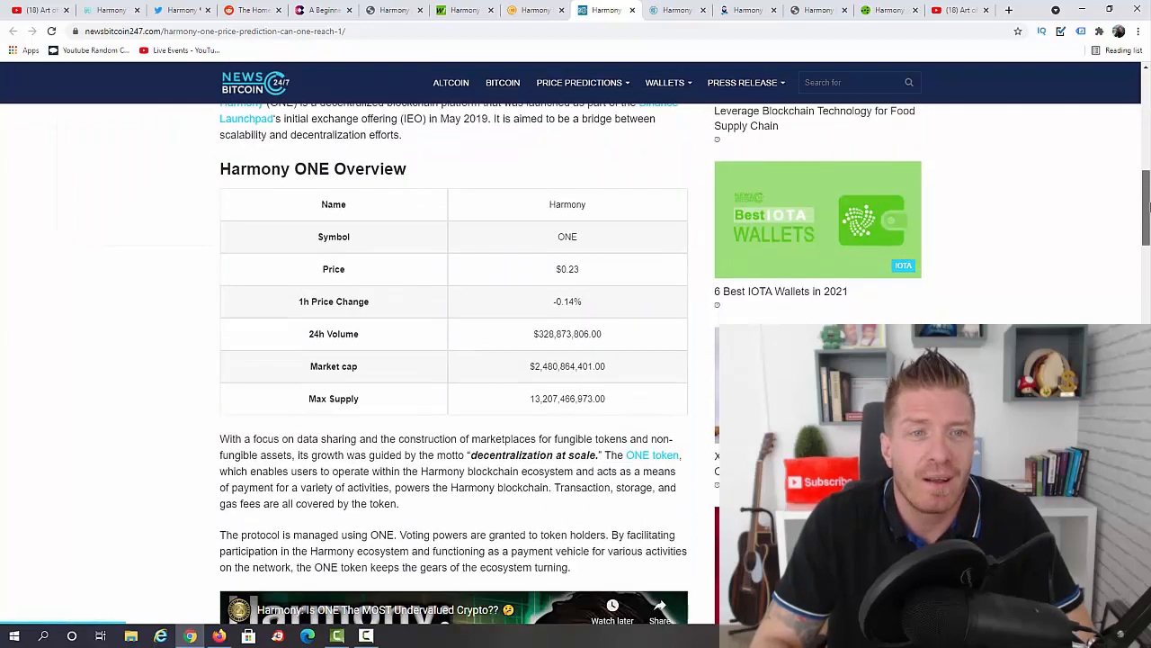
scroll(800, 178, down, 3)
scroll(575, 360, down, 8)
scroll(575, 359, down, 8)
scroll(576, 360, up, 4)
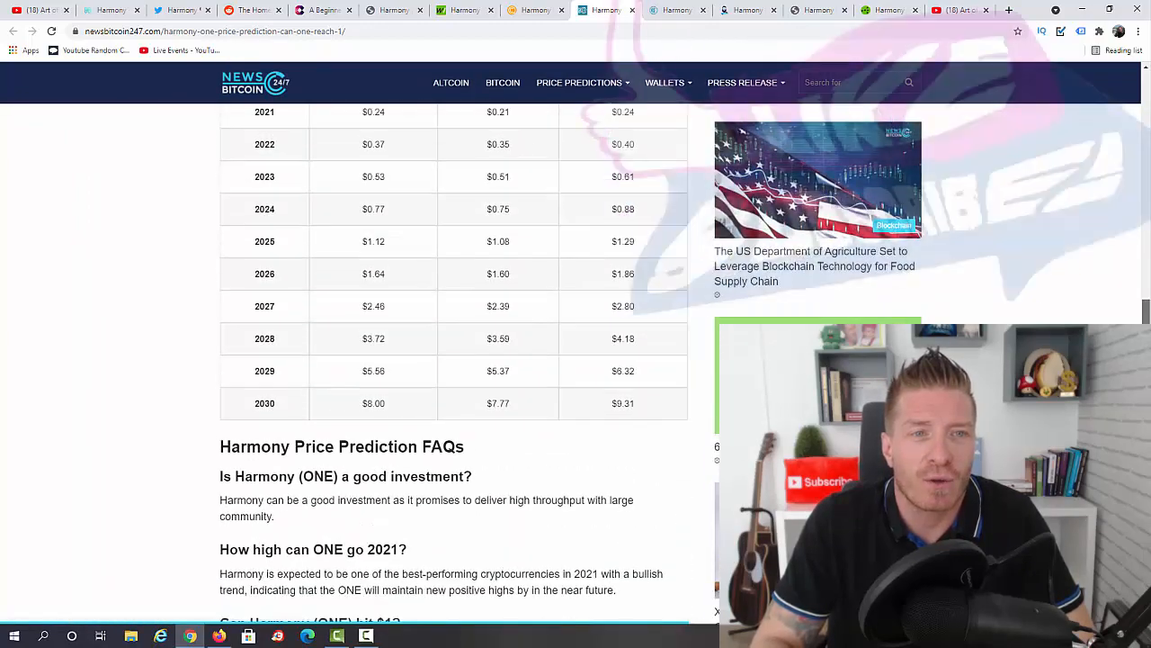
scroll(576, 360, up, 2)
scroll(576, 360, up, 1)
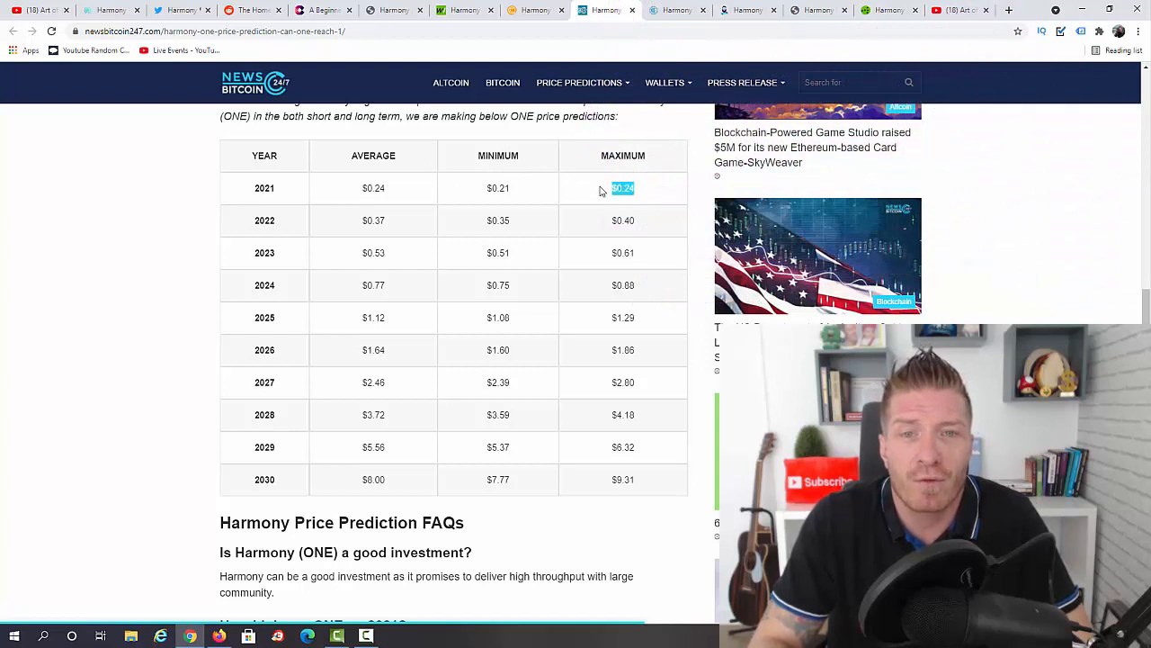
- Highlight the yearly maximum prices from 2022's $0.40 through $1.86, $2.80, $4.18 to 2029's $6.32
drag(644, 221, 600, 227)
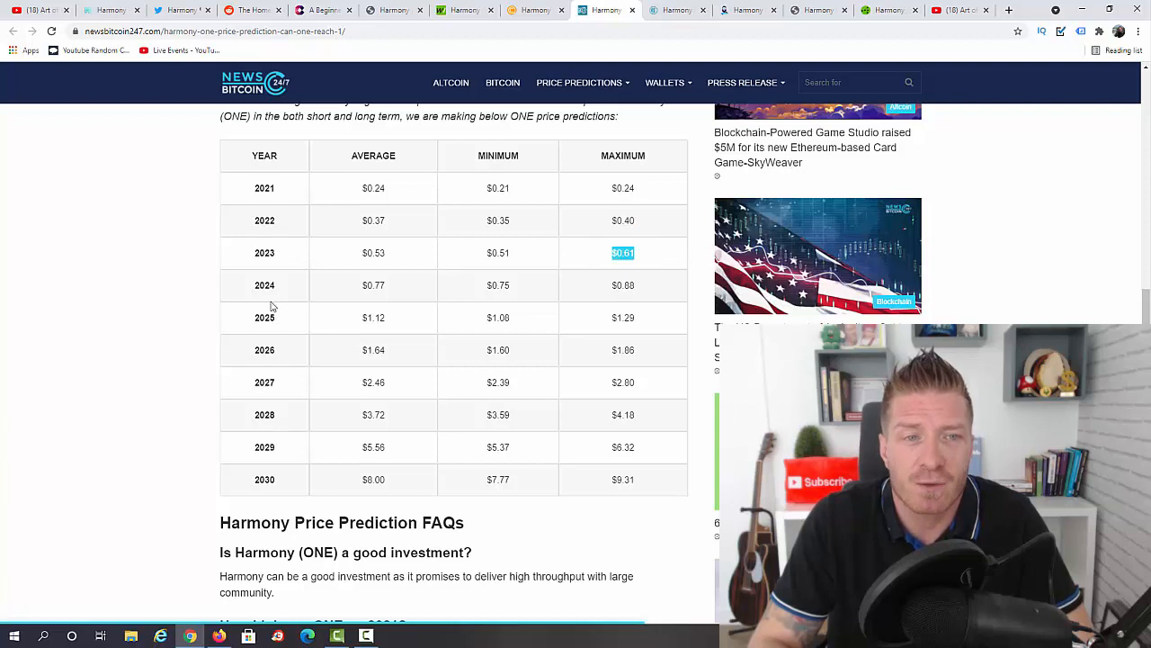
drag(644, 286, 600, 290)
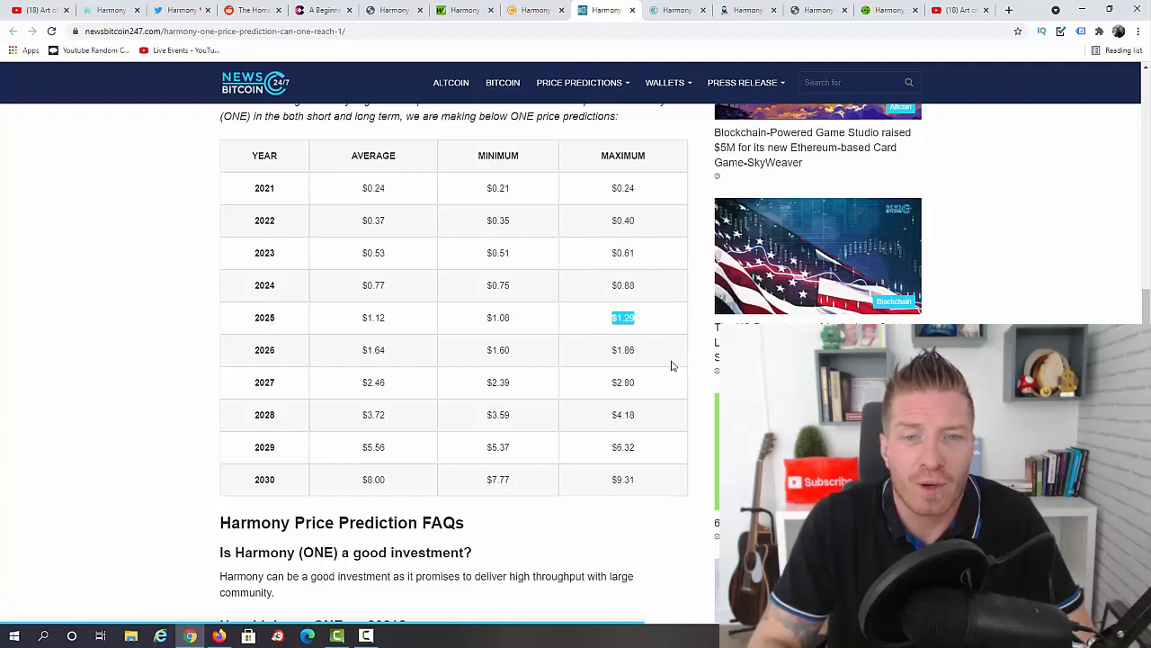
drag(644, 350, 600, 353)
drag(644, 384, 530, 386)
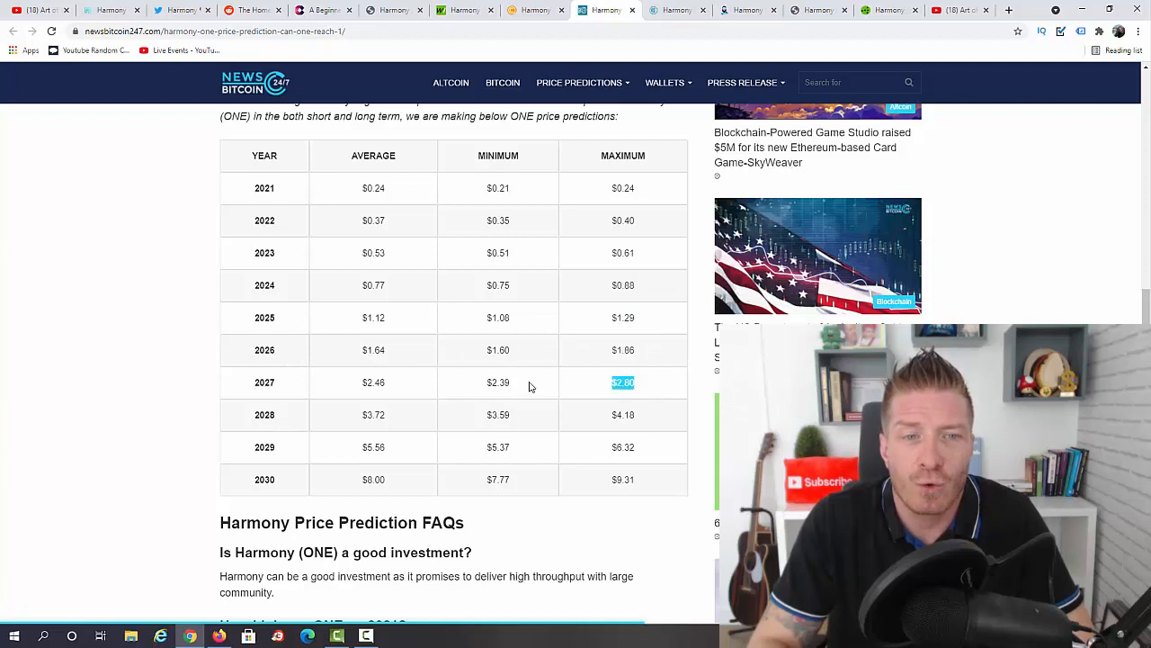
drag(637, 414, 576, 420)
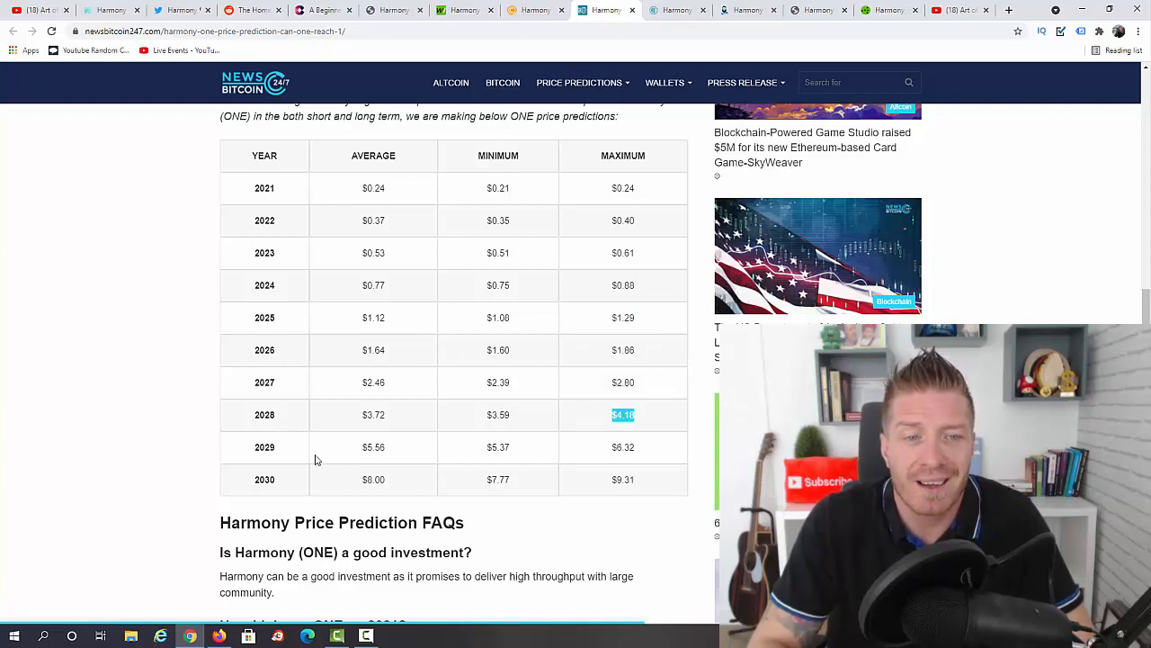
drag(640, 448, 540, 448)
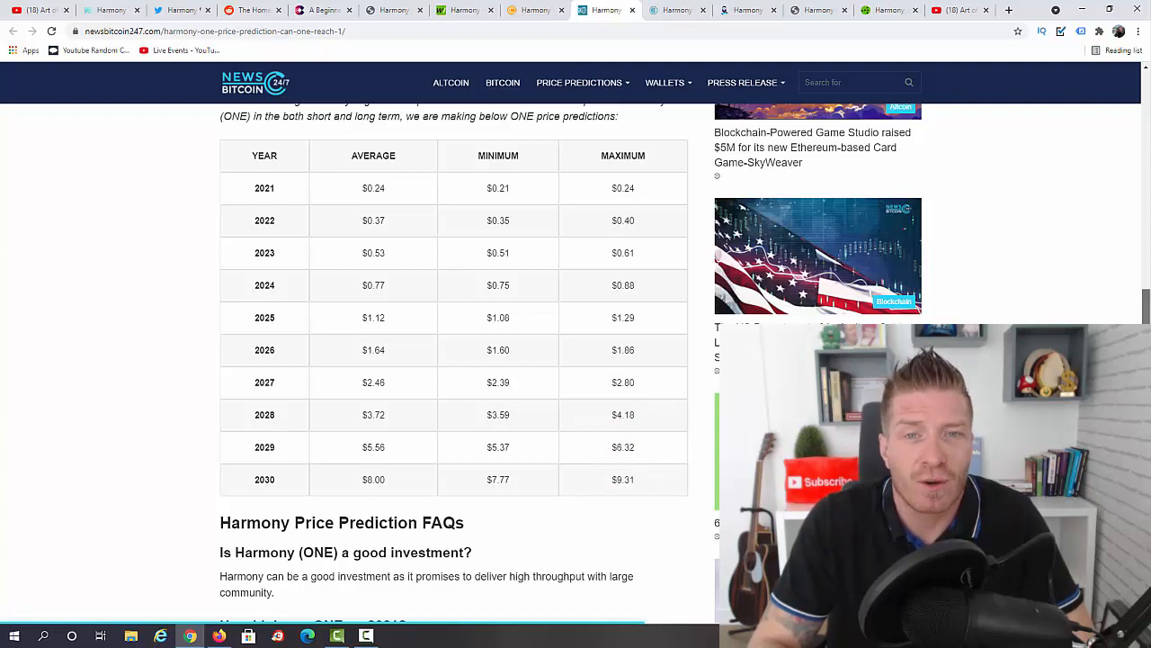
scroll(450, 360, up, 1)
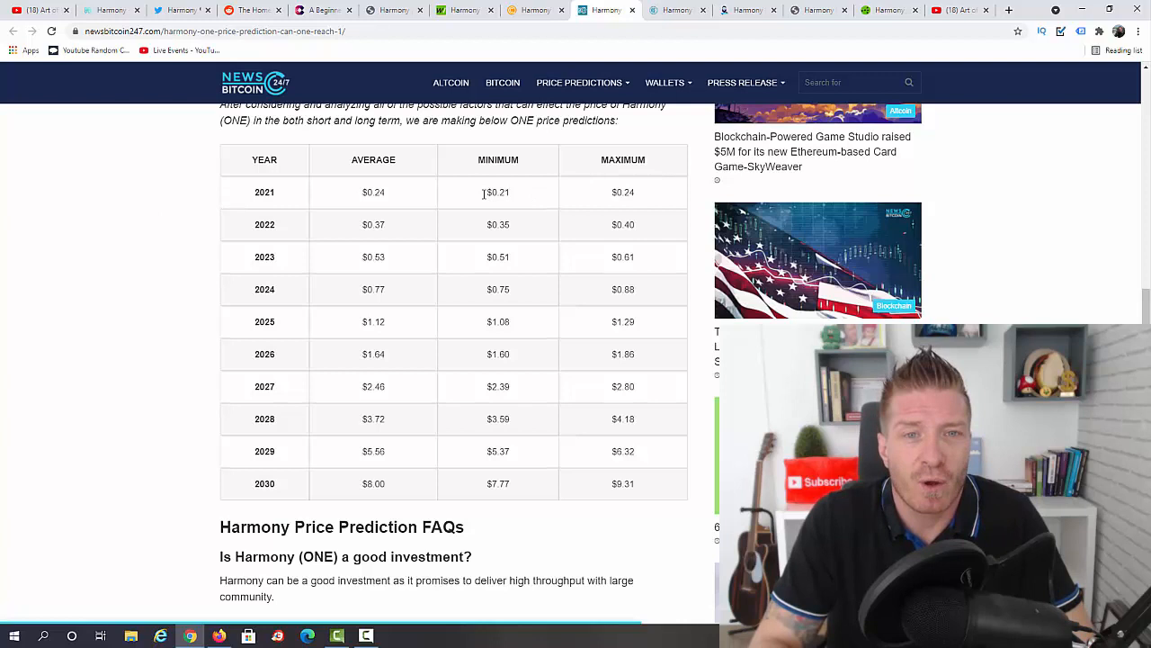
- Highlight the table headings and the 2021, 2023-2024 and 2025 prediction rows
drag(648, 196, 188, 198)
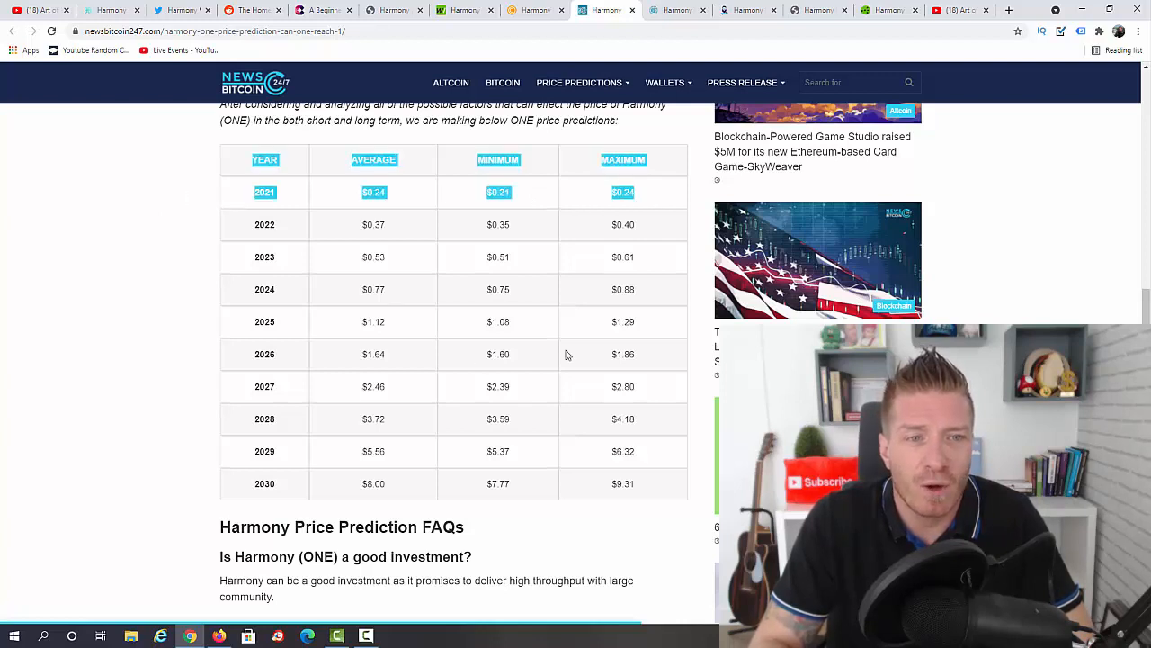
drag(647, 329, 238, 315)
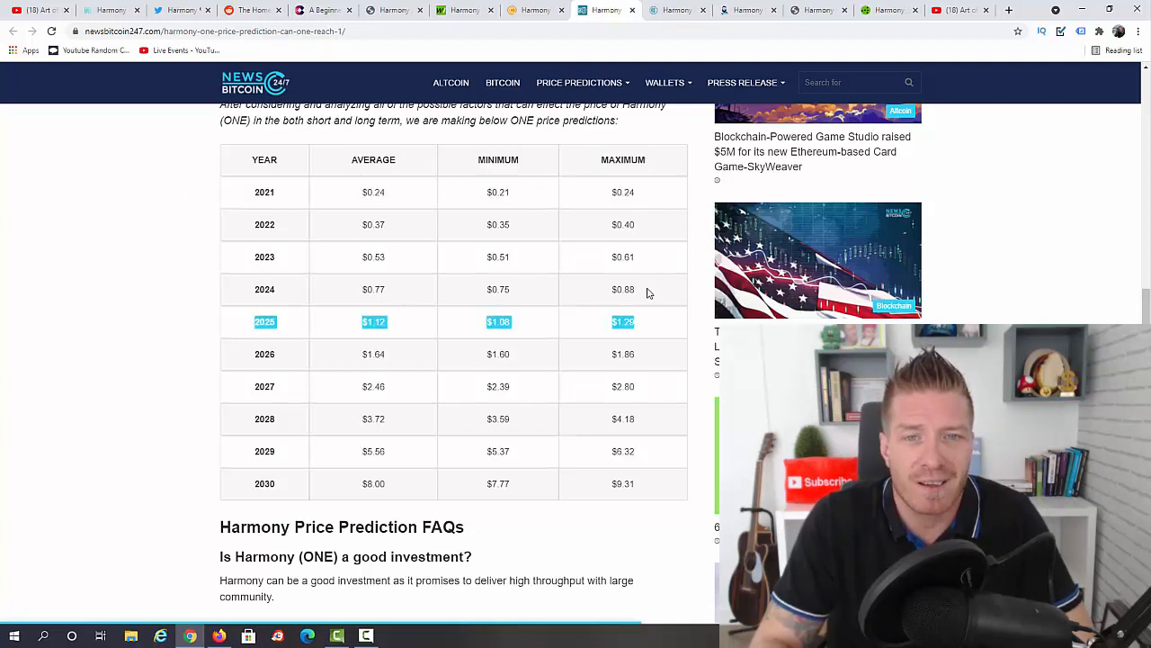
drag(646, 291, 564, 236)
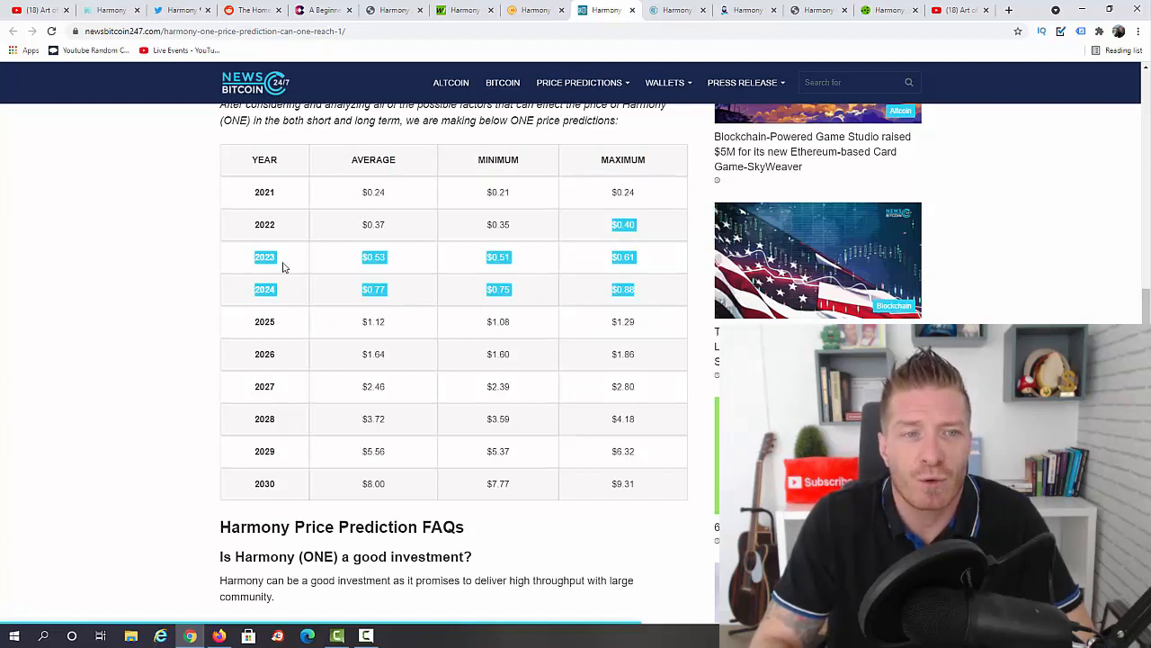
click(976, 247)
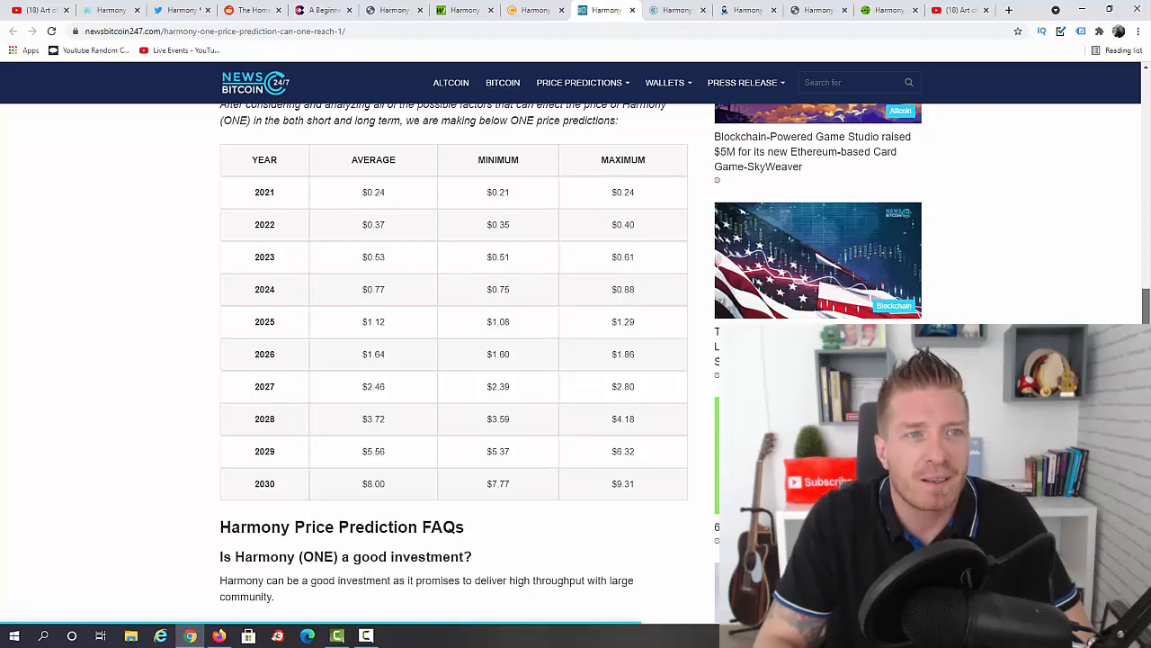
- Highlight the 2022-2030 predictions, then jump back toward the Harmony ONE Overview section
drag(641, 493, 621, 197)
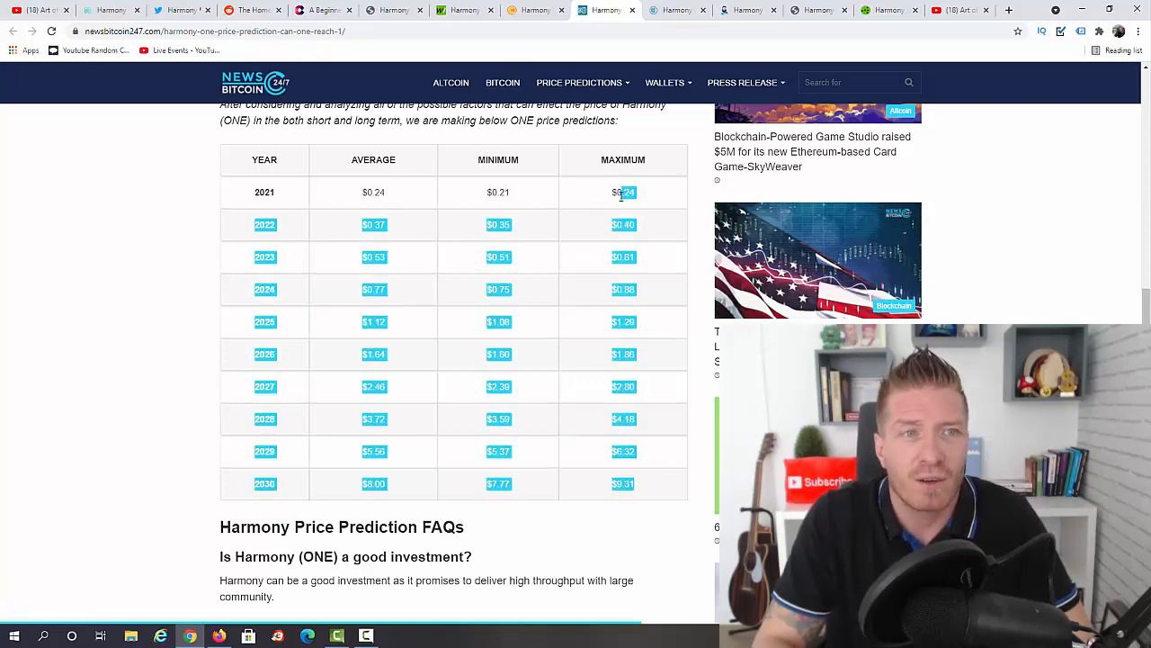
click(163, 281)
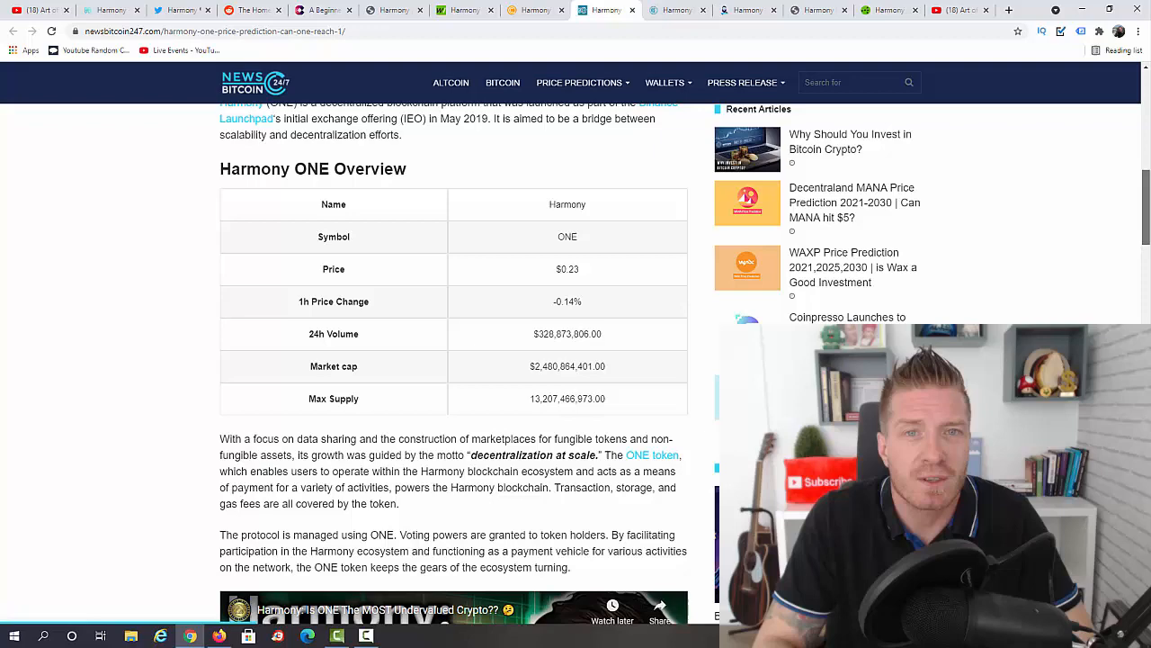
key(Home)
- Review Cryptopolitan's yearly forecasts and highlight the $6.5 maximum for 2025
click(668, 9)
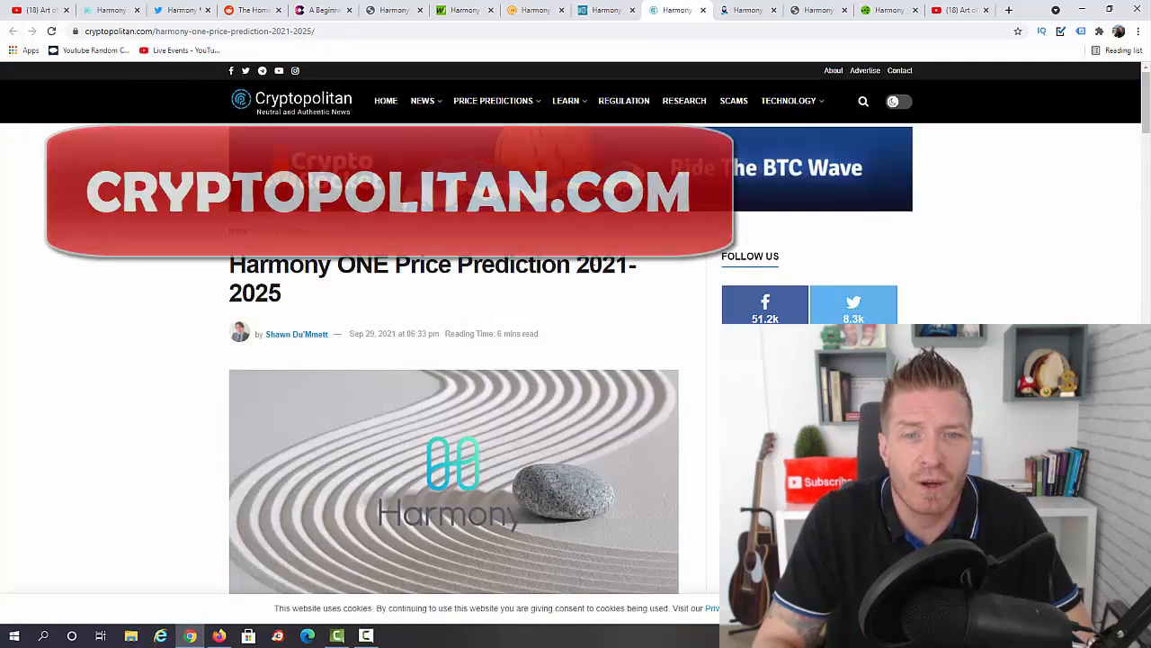
drag(1146, 99, 1147, 225)
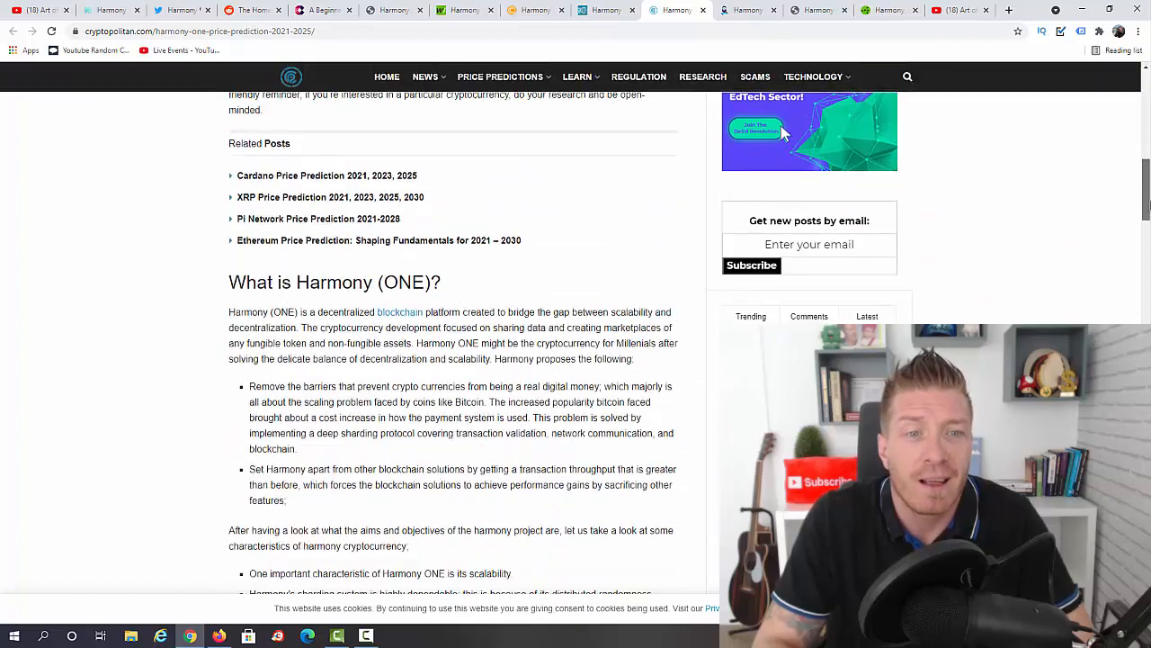
scroll(783, 132, down, 10)
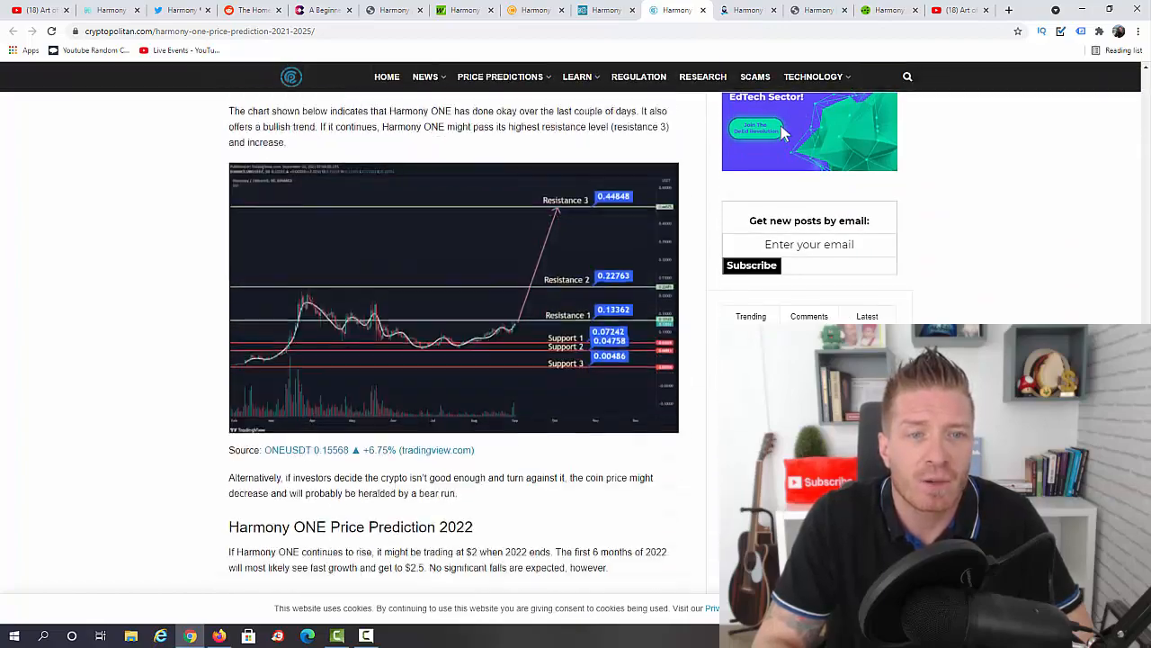
scroll(783, 132, down, 5)
scroll(783, 132, up, 3)
scroll(783, 132, up, 10)
scroll(783, 153, up, 1)
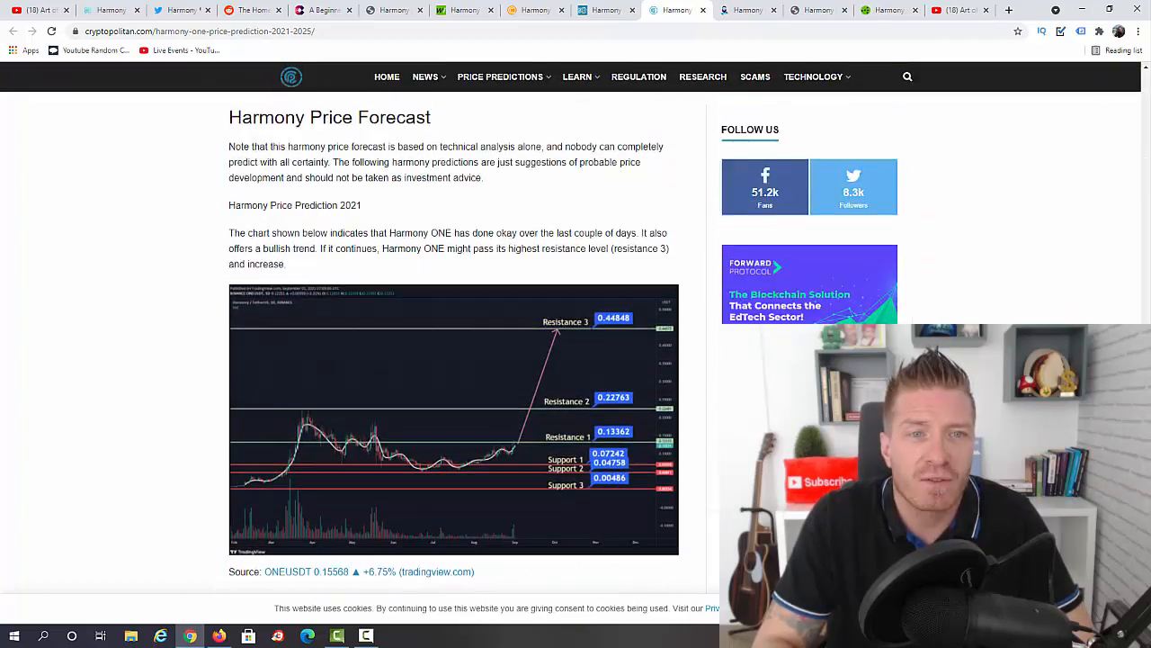
scroll(782, 153, down, 4)
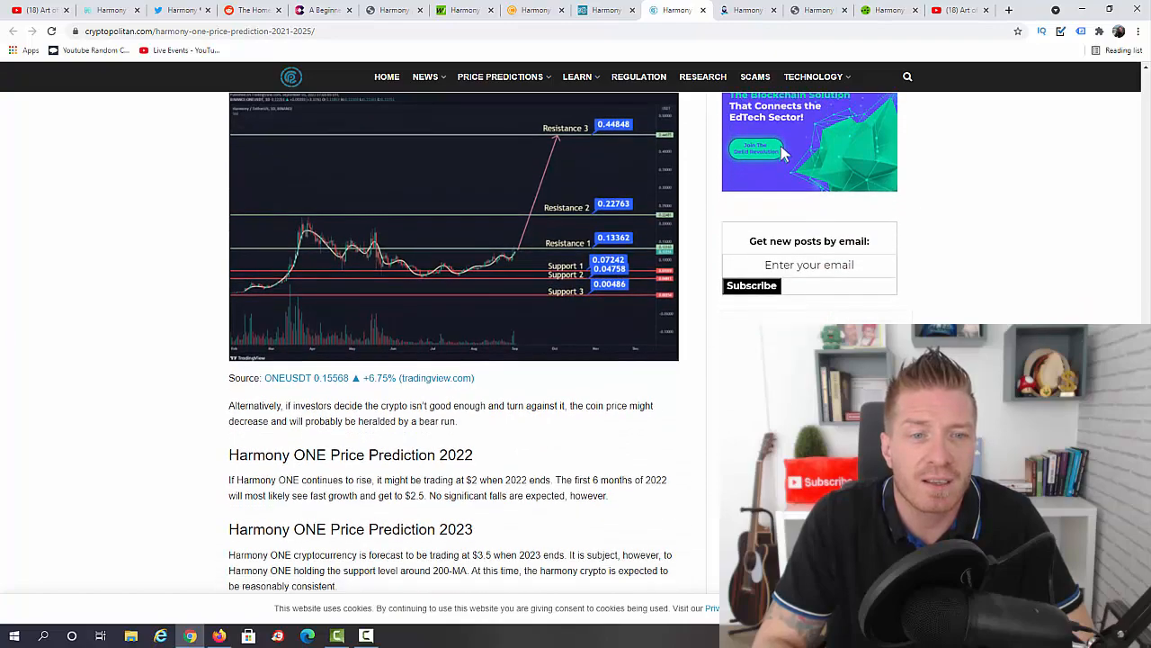
scroll(782, 153, up, 3)
scroll(782, 153, down, 3)
scroll(782, 153, down, 3)
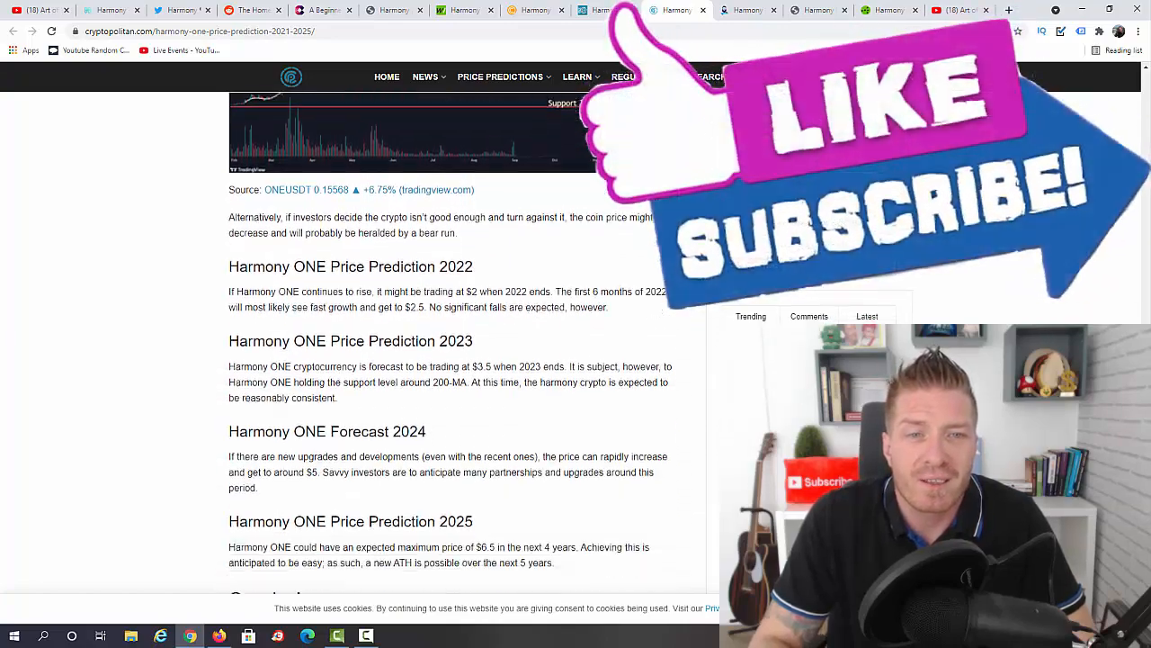
scroll(443, 227, down, 3)
scroll(443, 227, down, 1)
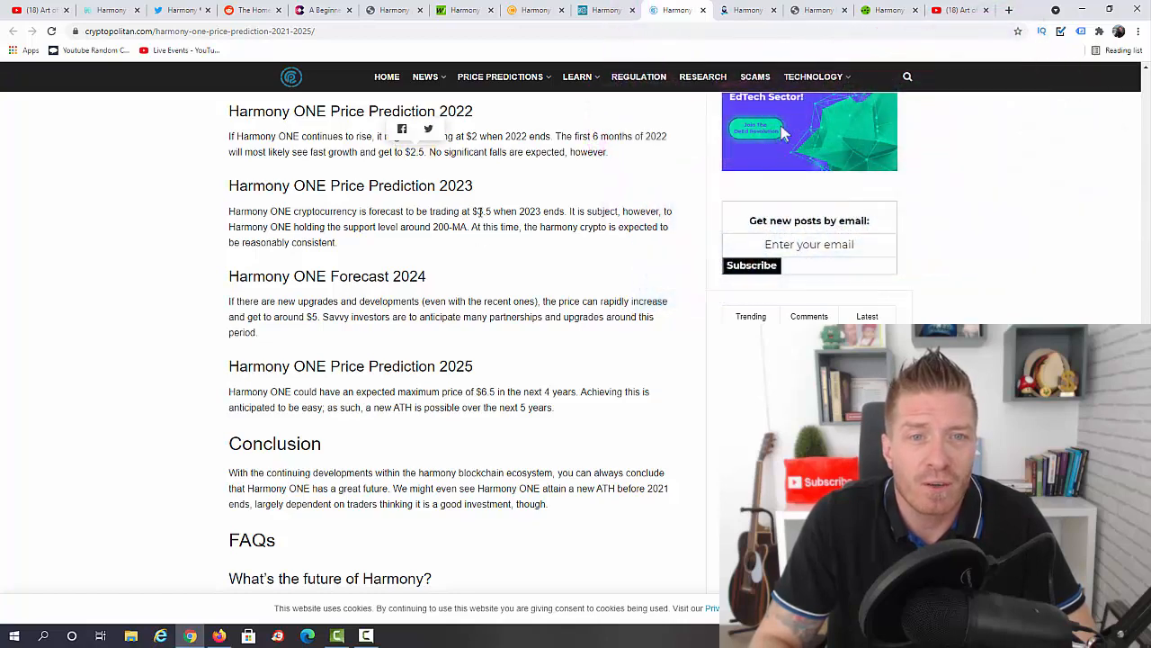
scroll(394, 318, down, 1)
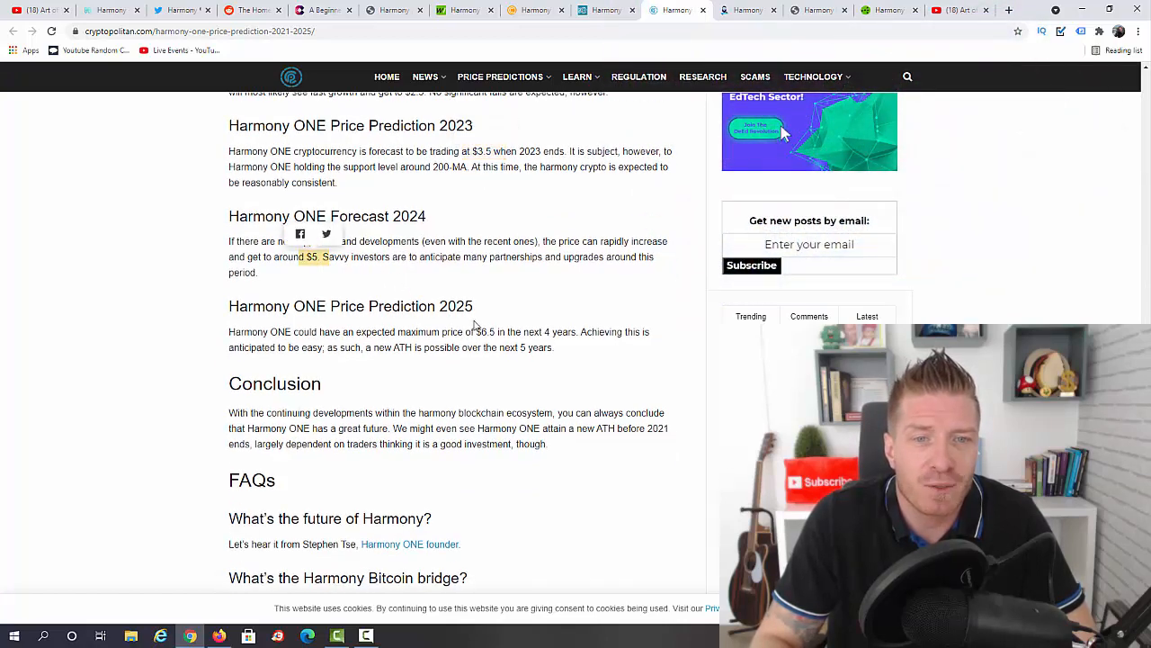
scroll(475, 324, down, 2)
drag(500, 213, 443, 213)
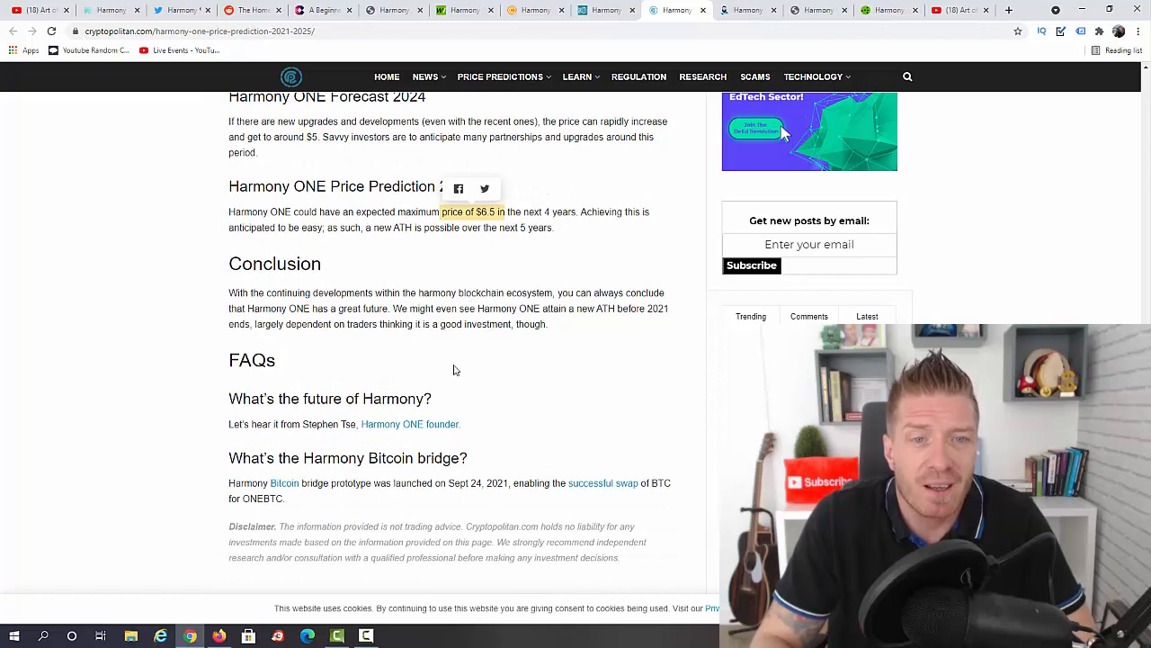
scroll(394, 317, up, 10)
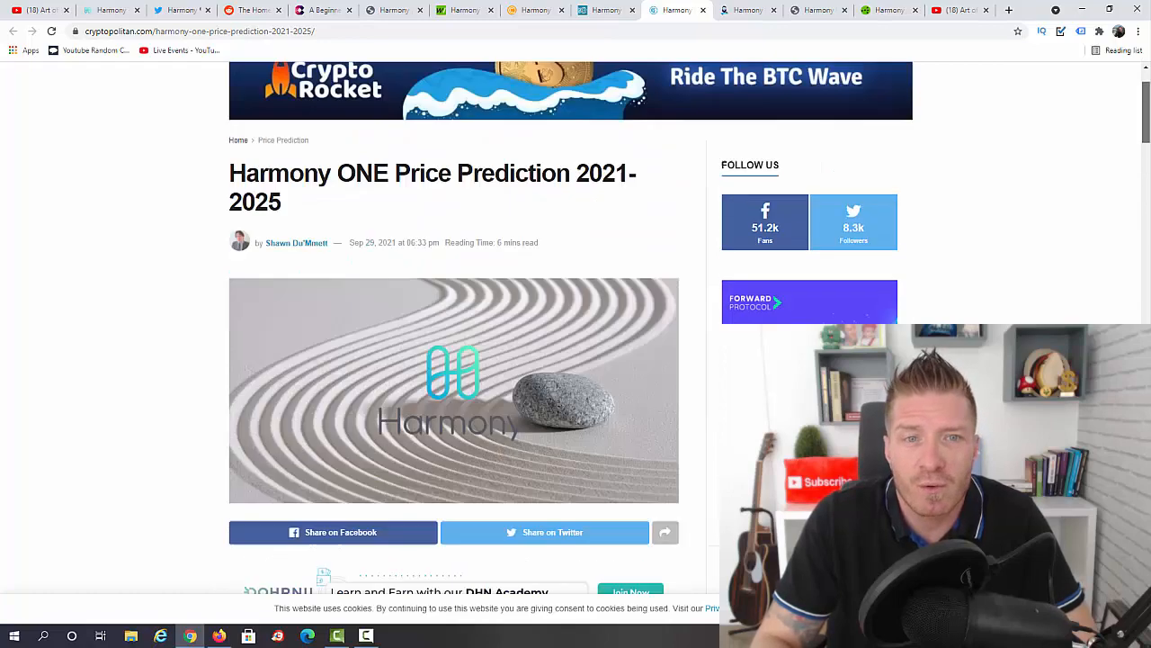
scroll(394, 317, up, 2)
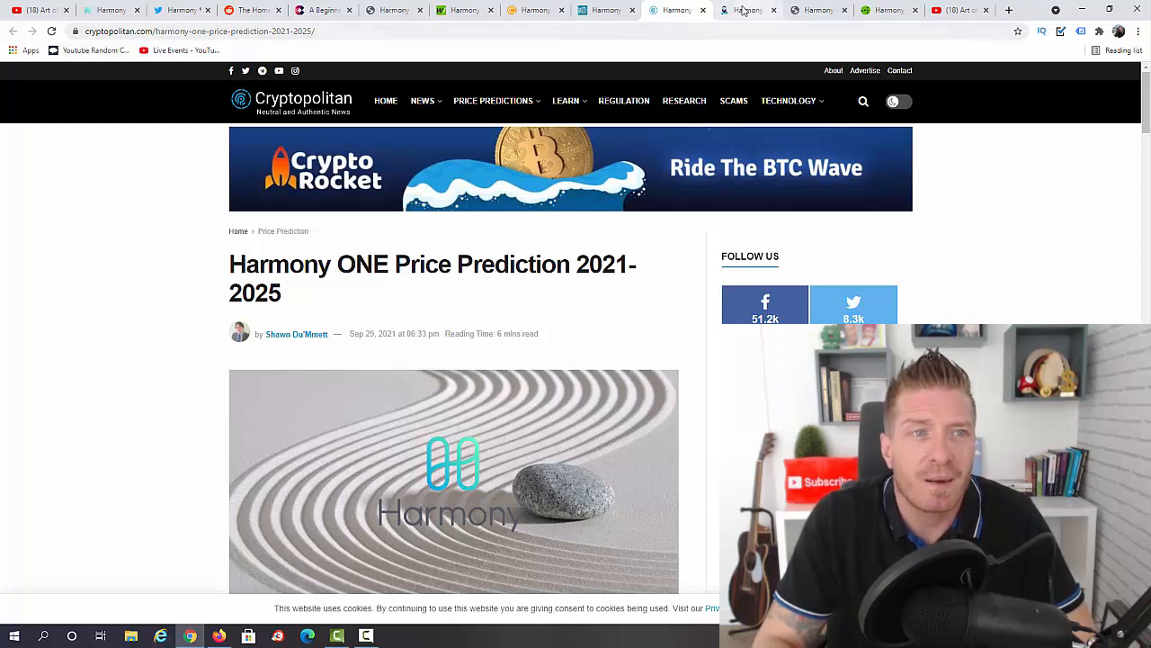
click(744, 10)
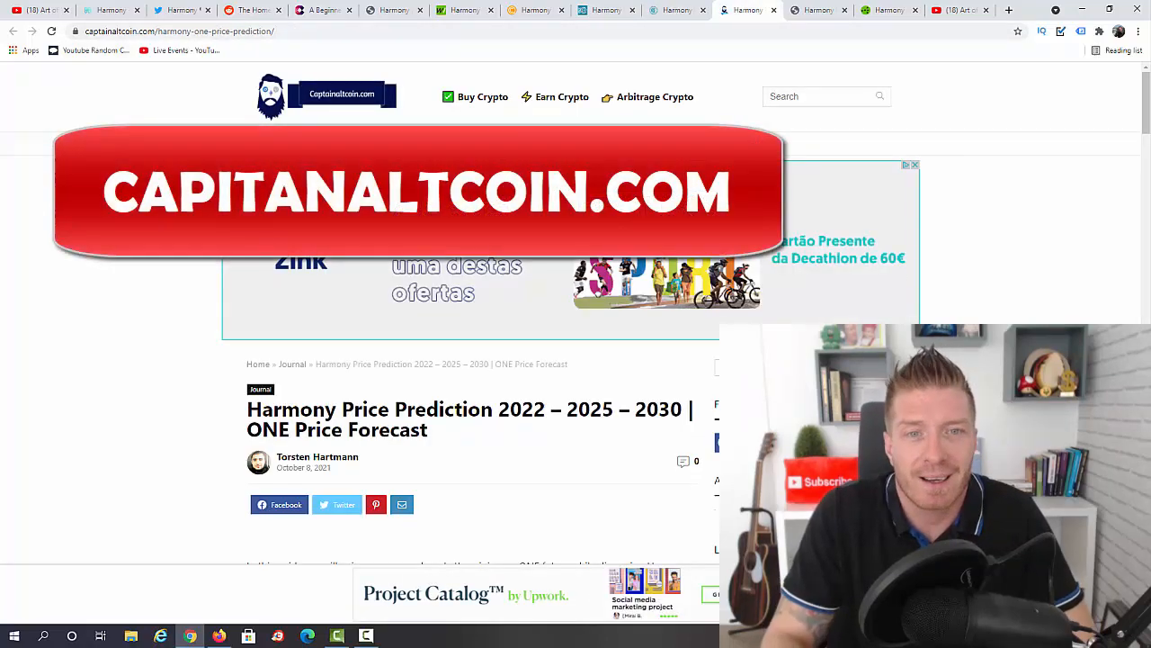
scroll(455, 147, down, 3)
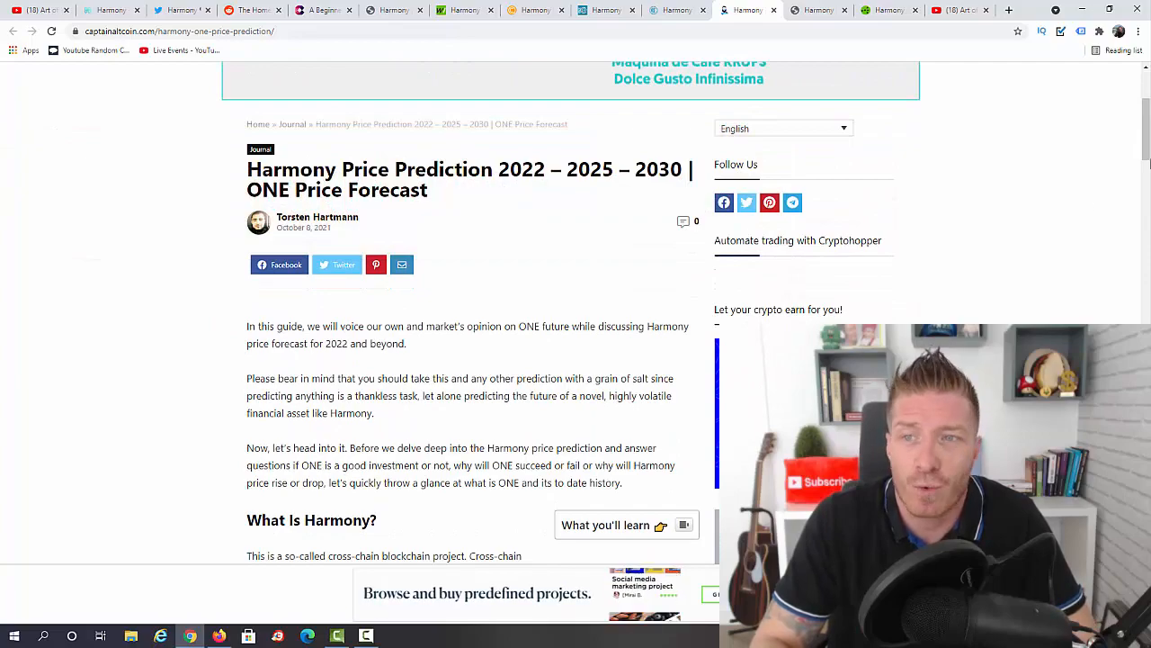
mouse_move(1145, 135)
mouse_down()
mouse_move(1142, 468)
mouse_move(1145, 279)
mouse_move(1145, 342)
mouse_up()
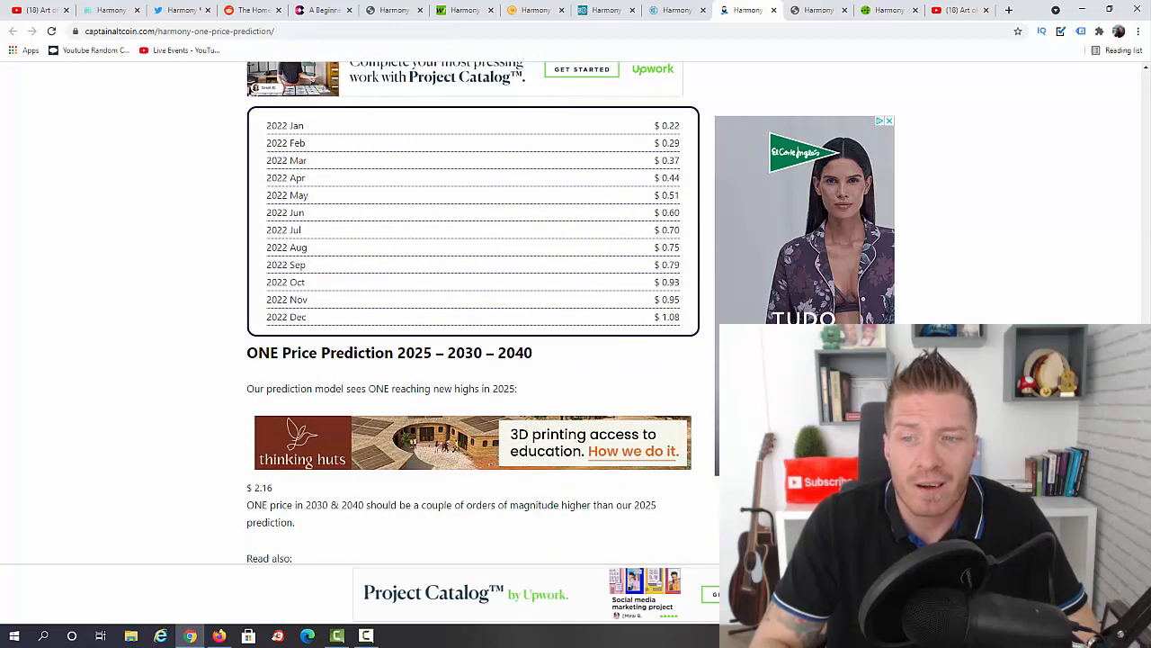
drag(1145, 341, 1145, 378)
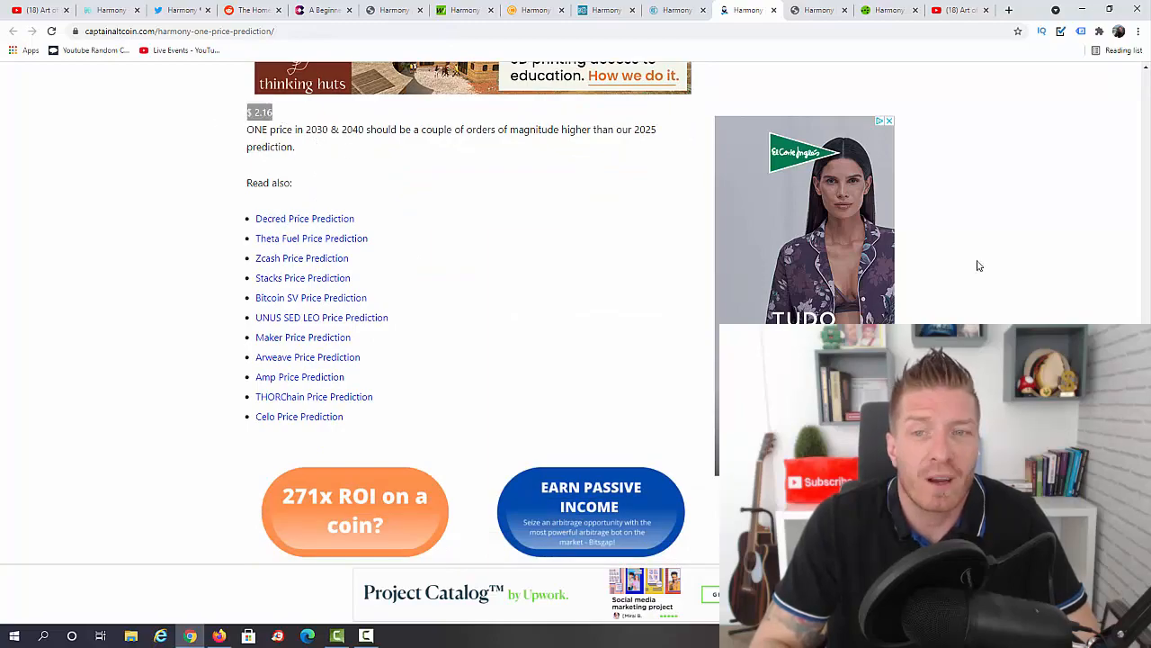
scroll(575, 324, up, 15)
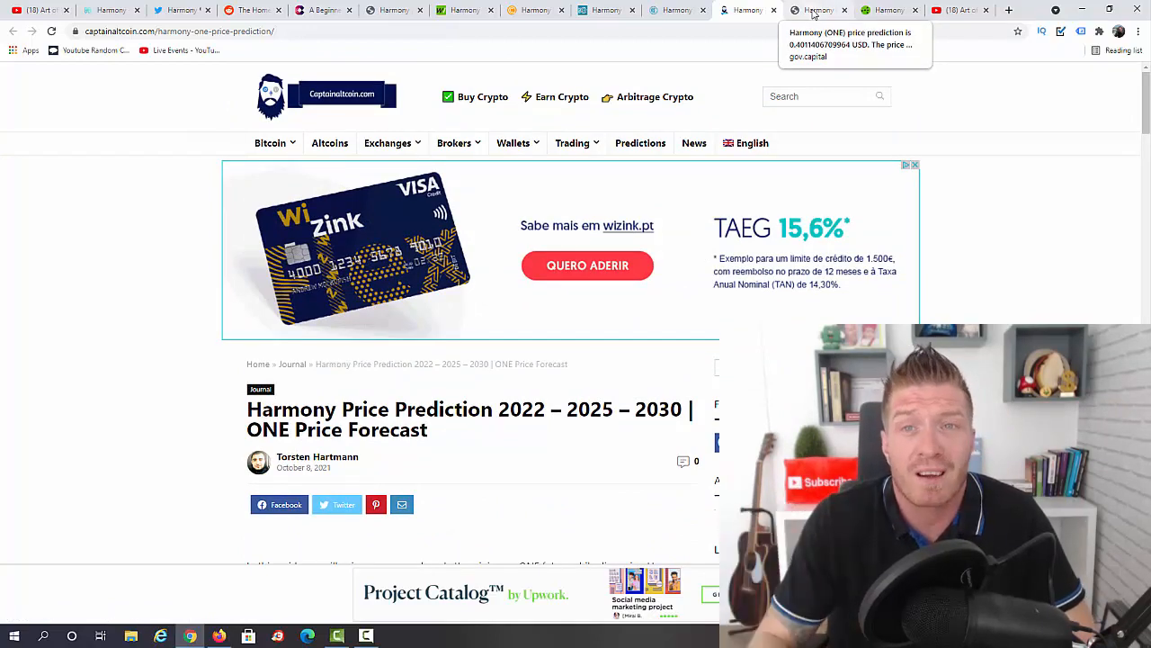
- Go through Gov Capital's daily Harmony forecasts, highlighting the end-of-2021 figure, out to about $2.05 in October 2026
click(815, 10)
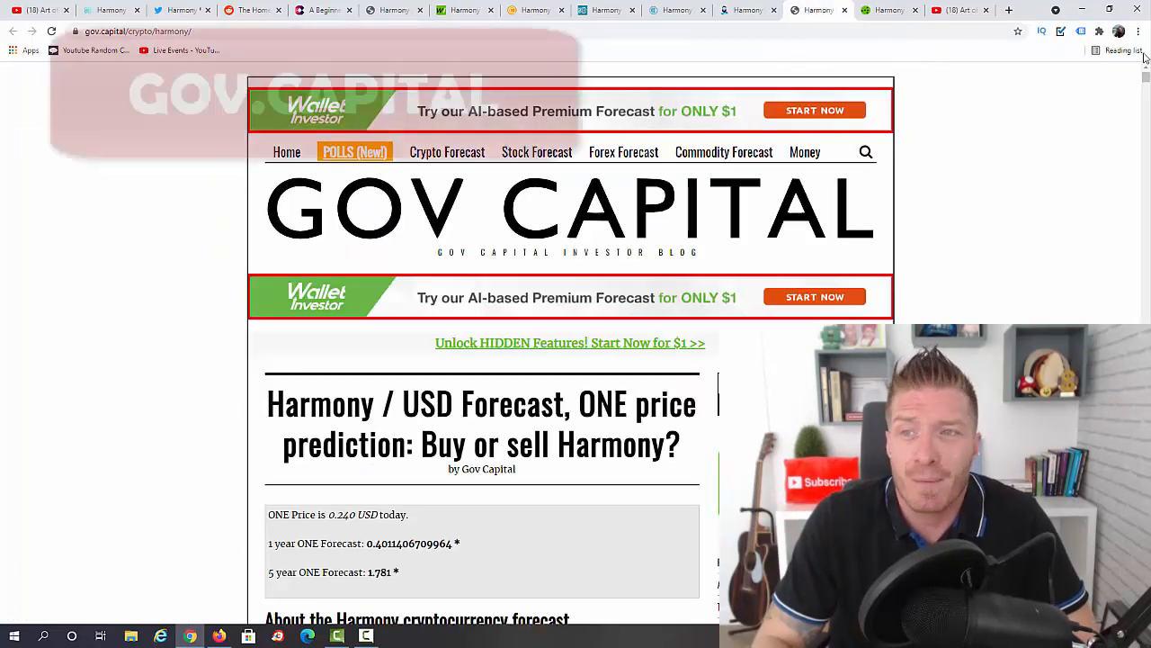
mouse_move(1146, 79)
mouse_down()
mouse_move(1143, 151)
mouse_move(1136, 135)
mouse_up()
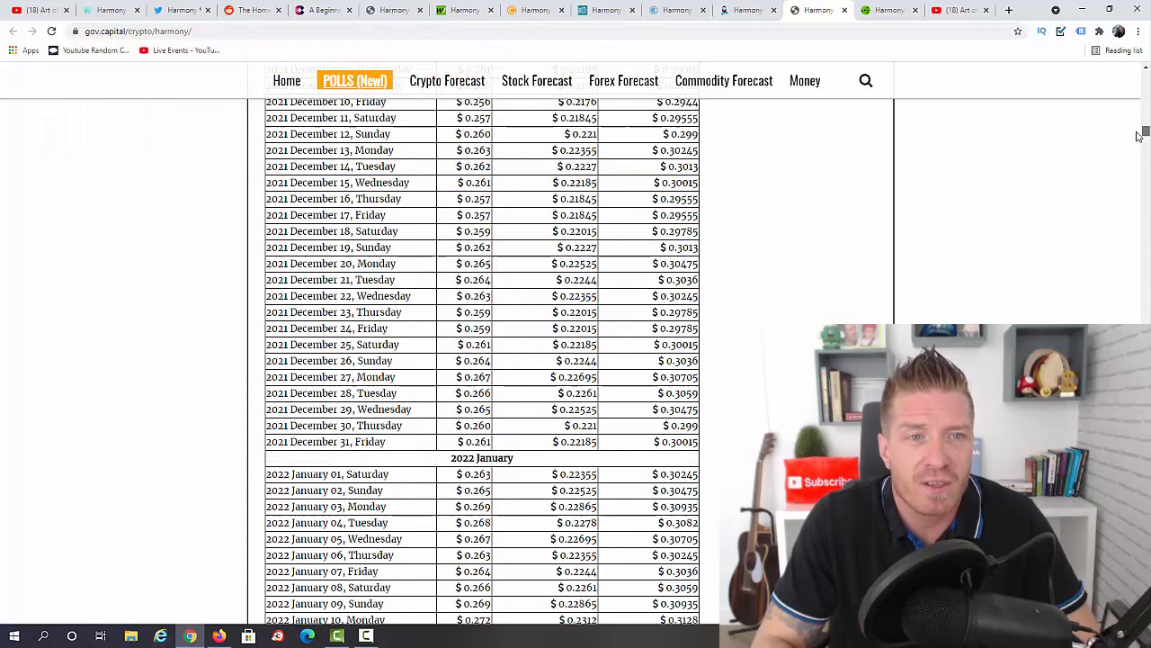
drag(1136, 135, 1138, 139)
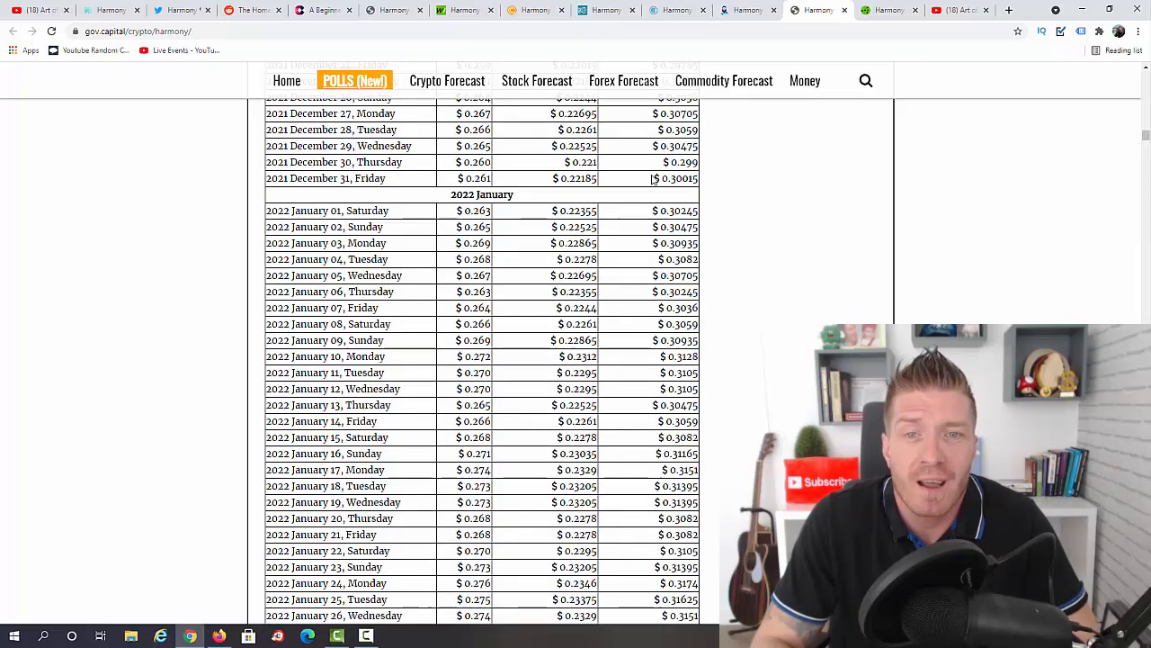
drag(654, 178, 1027, 243)
click(1124, 157)
drag(1145, 135, 1146, 322)
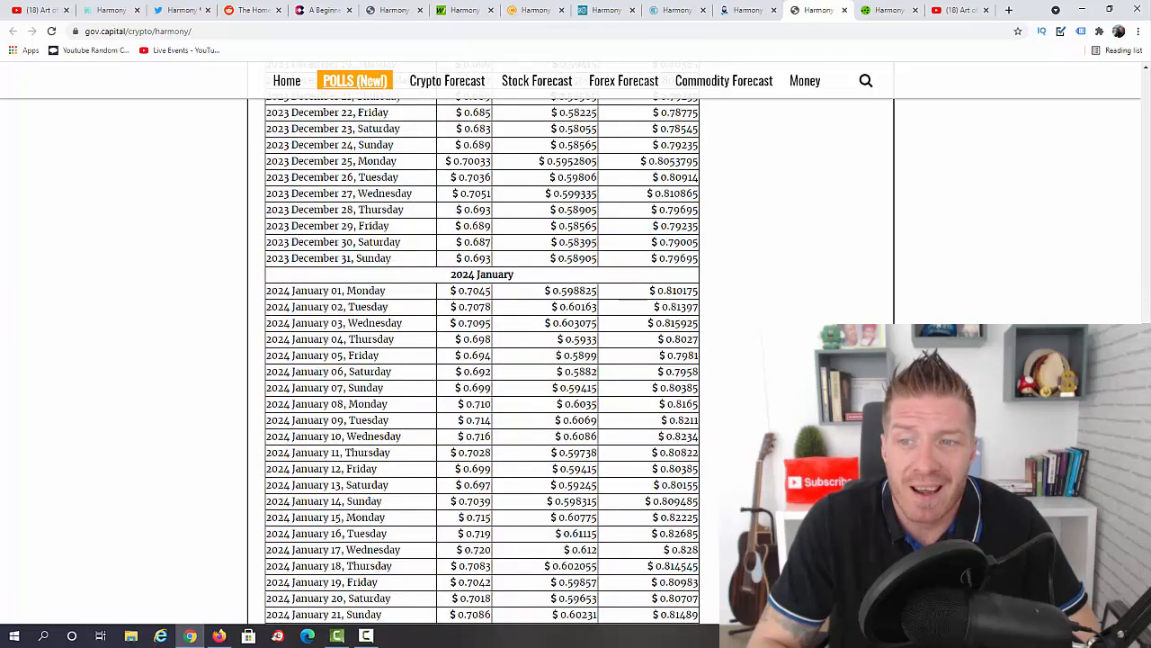
scroll(486, 360, down, 10)
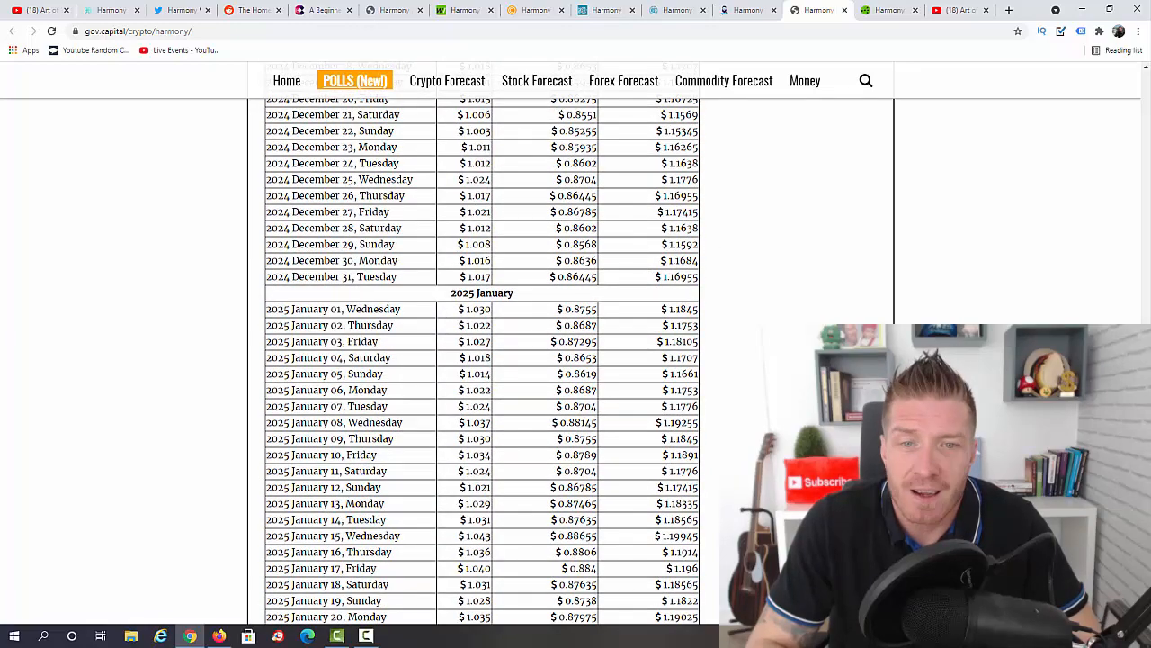
scroll(486, 359, down, 5)
scroll(486, 360, down, 5)
scroll(486, 360, down, 5)
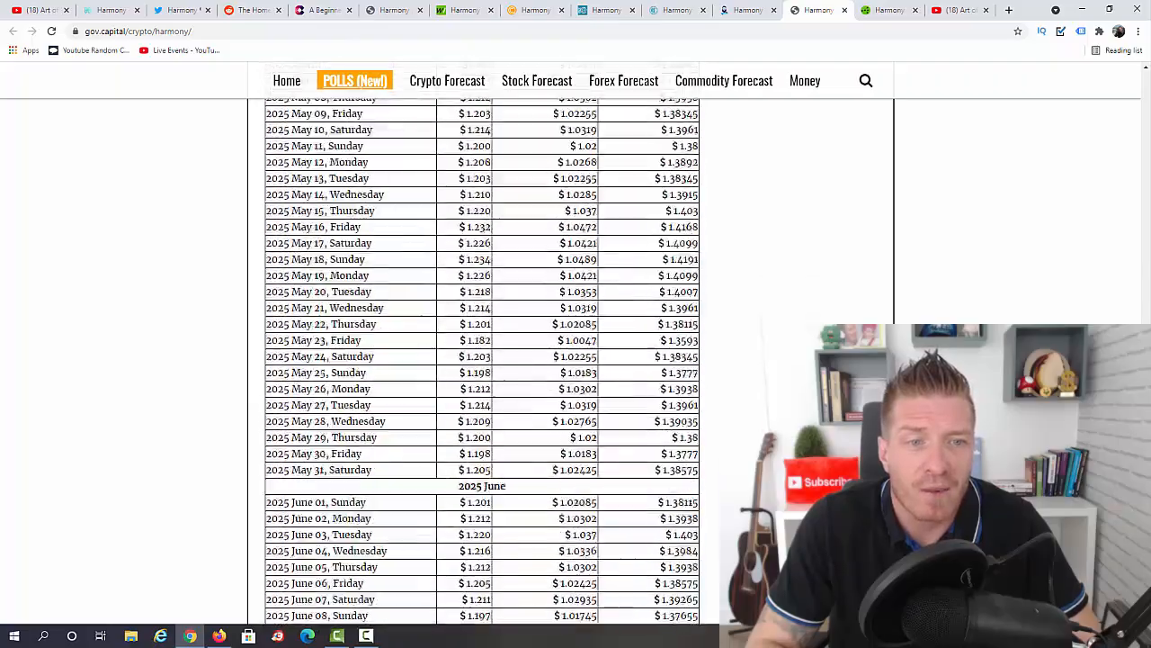
scroll(486, 360, down, 5)
scroll(486, 360, down, 5)
scroll(485, 360, down, 5)
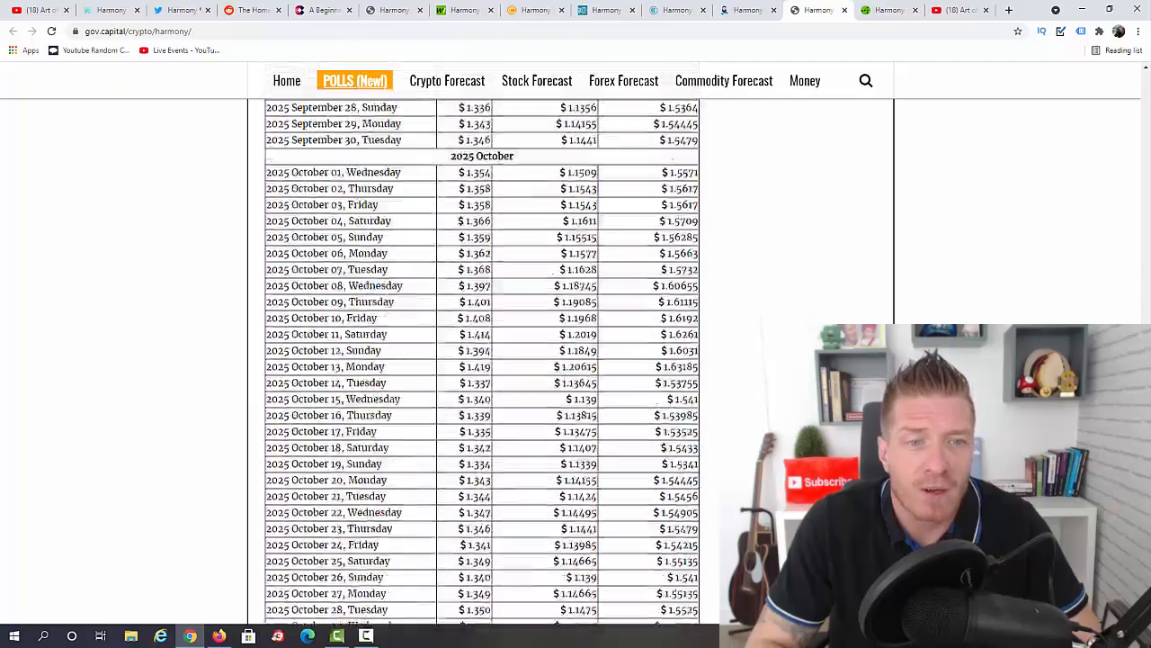
scroll(486, 360, down, 5)
scroll(486, 360, down, 5)
scroll(486, 360, down, 5)
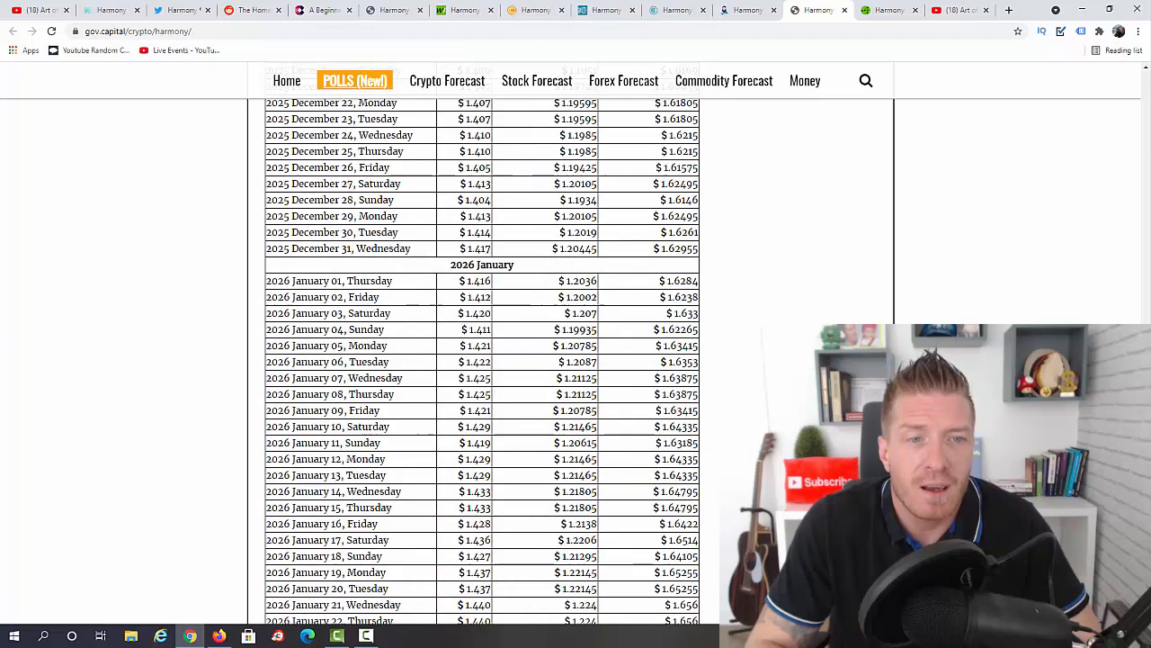
scroll(486, 360, down, 2)
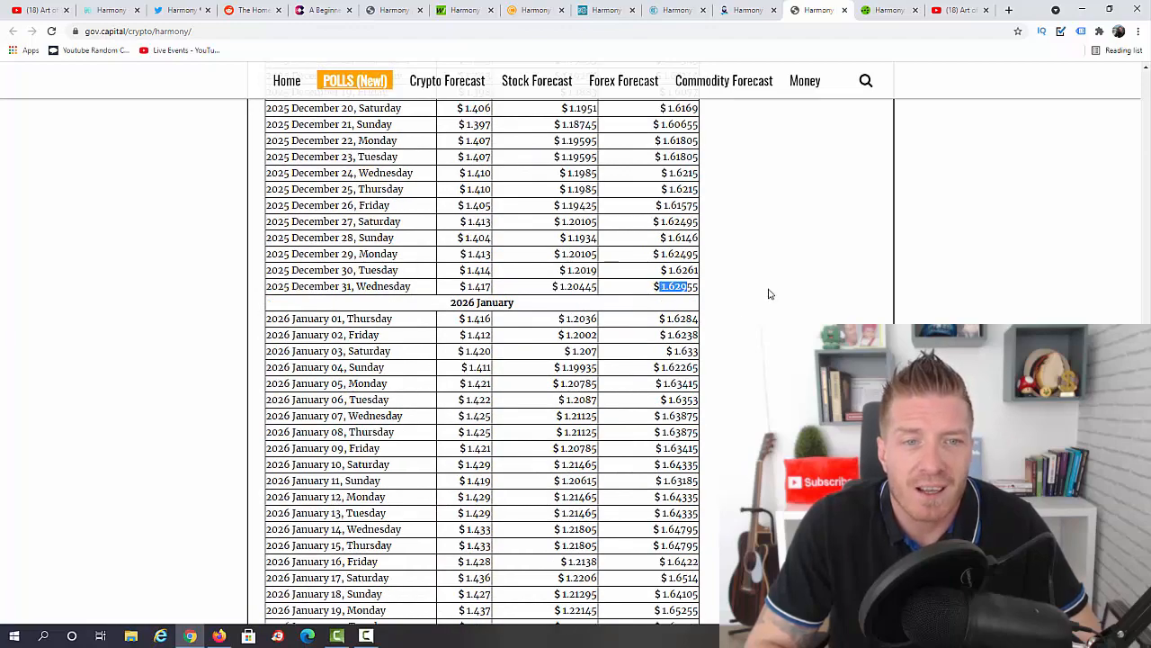
scroll(486, 359, down, 5)
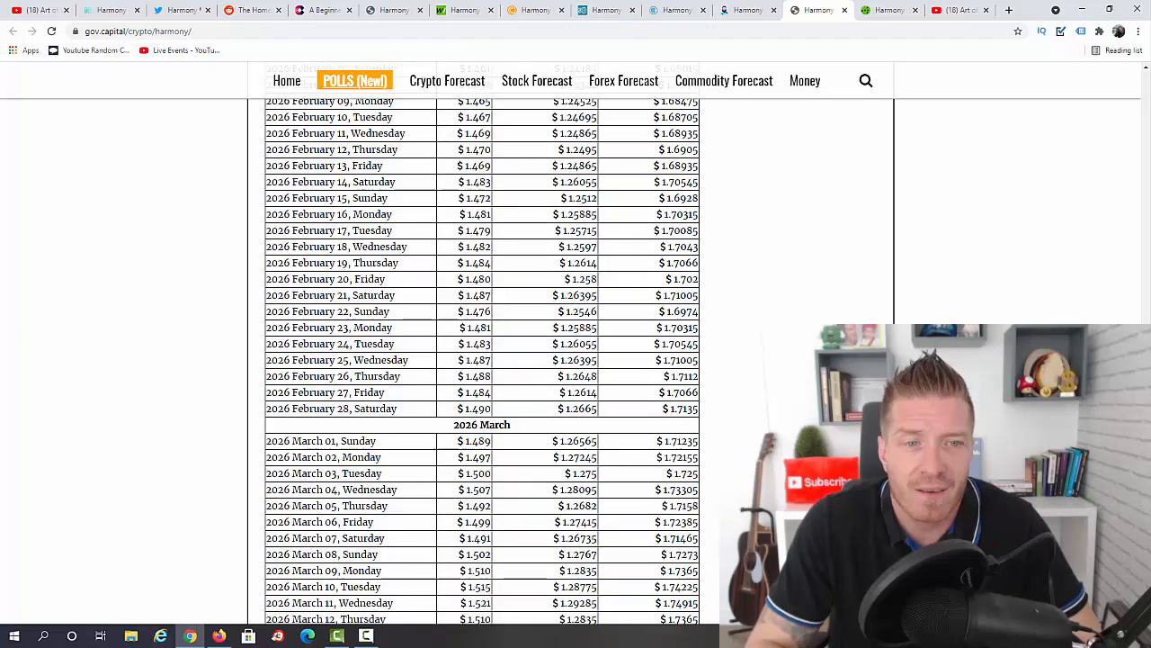
scroll(486, 360, down, 5)
scroll(486, 360, down, 4)
scroll(486, 360, down, 4)
scroll(486, 360, down, 5)
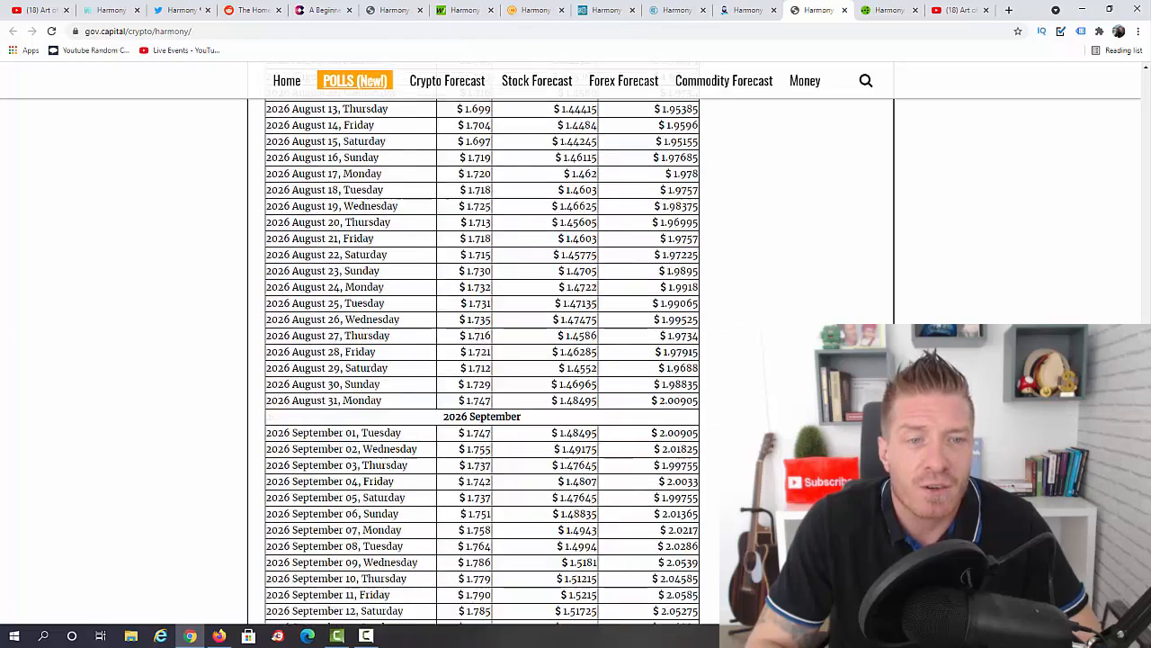
scroll(486, 360, down, 5)
scroll(486, 360, down, 4)
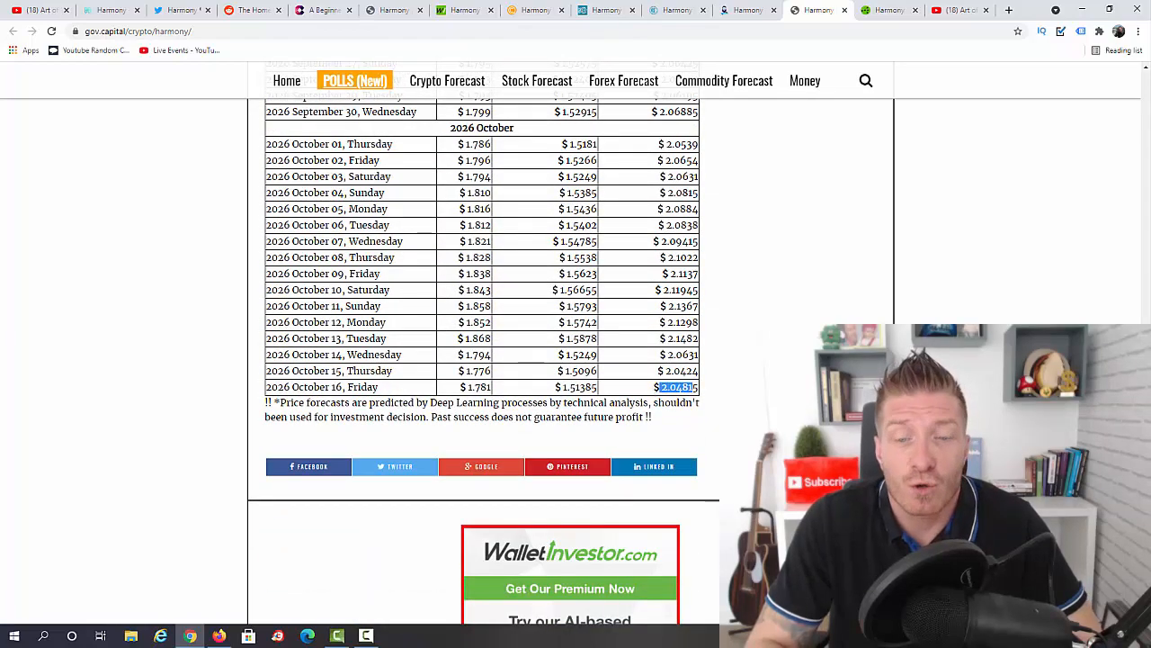
scroll(485, 360, up, 10)
scroll(485, 360, up, 10)
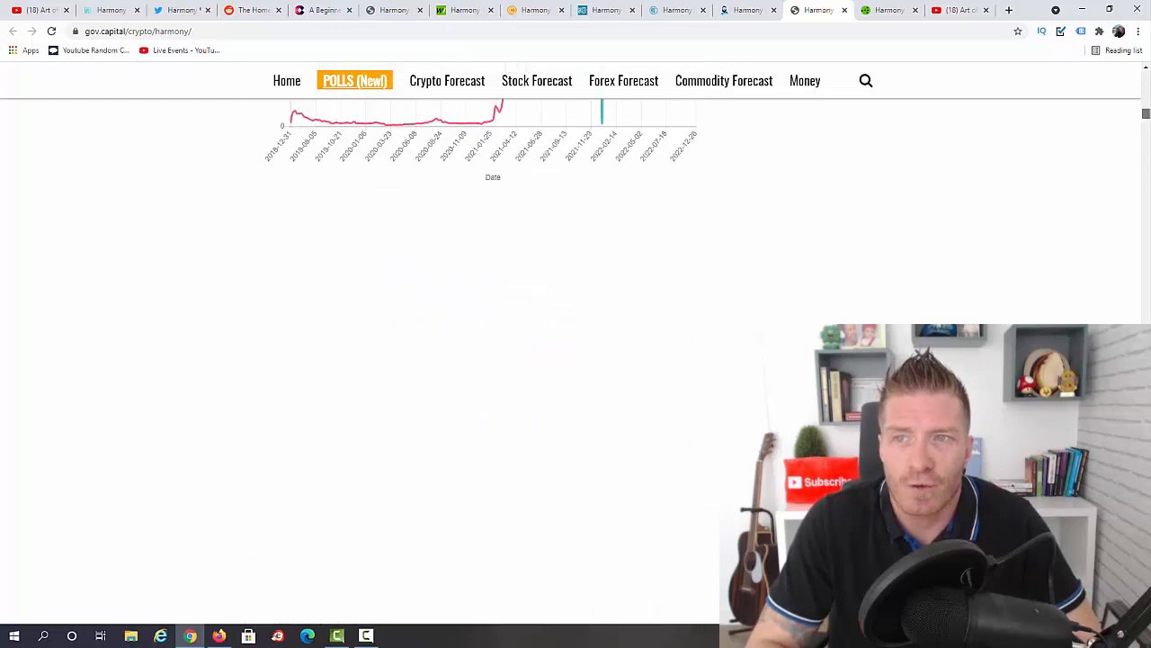
scroll(486, 360, up, 10)
- Highlight PricePrediction.net's maximum prices for 2022, 2023, 2025 ($1.35), 2027 and 2030 ($9.71)
click(889, 9)
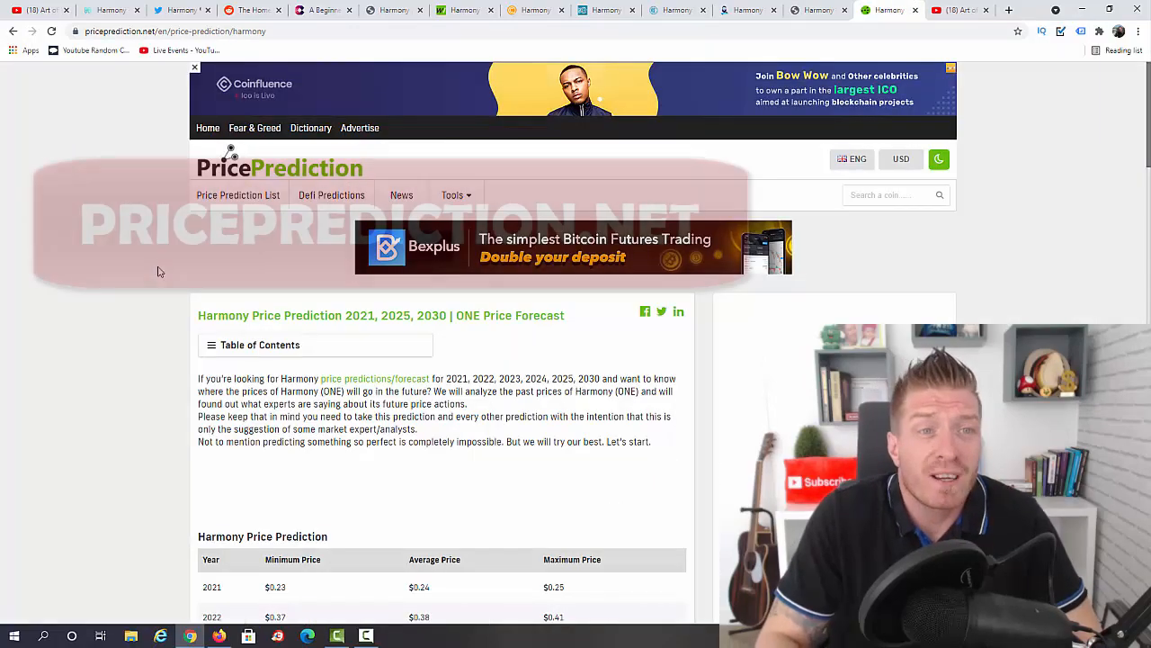
scroll(450, 359, down, 4)
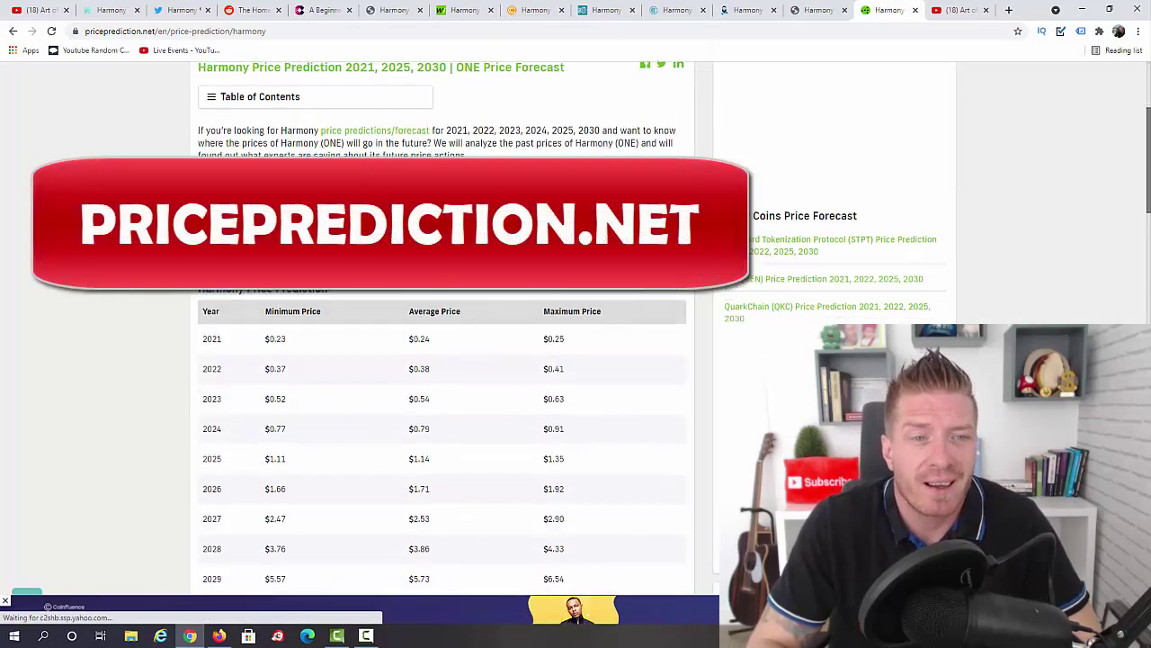
scroll(449, 360, down, 3)
scroll(450, 360, up, 1)
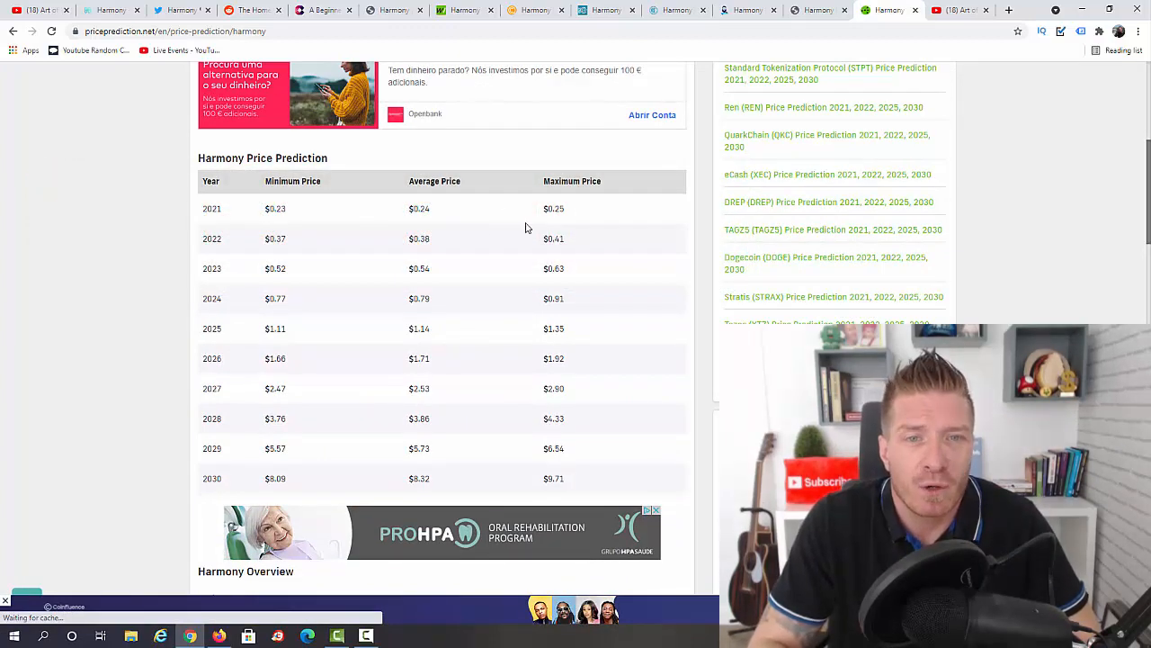
double_click(554, 209)
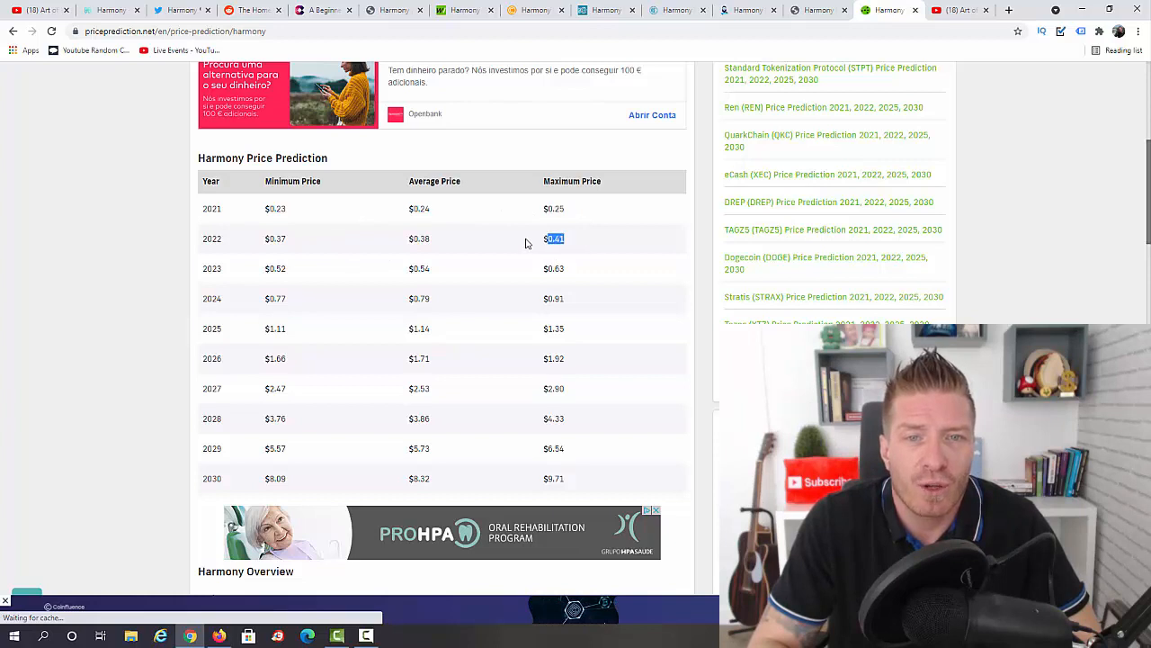
double_click(554, 268)
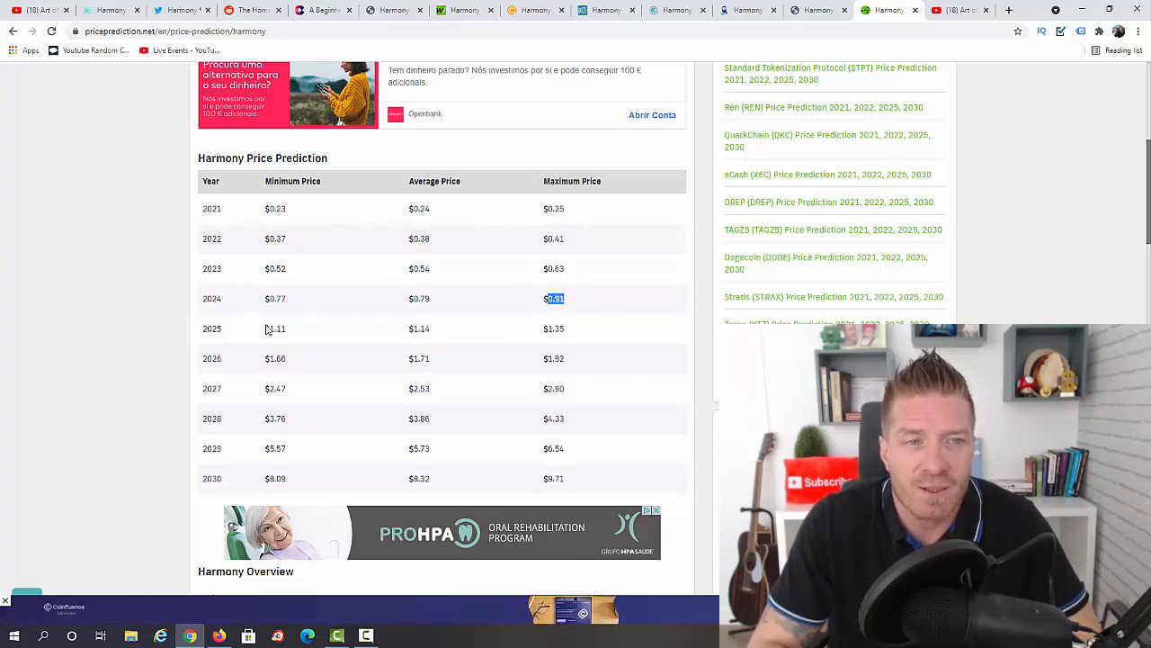
double_click(554, 329)
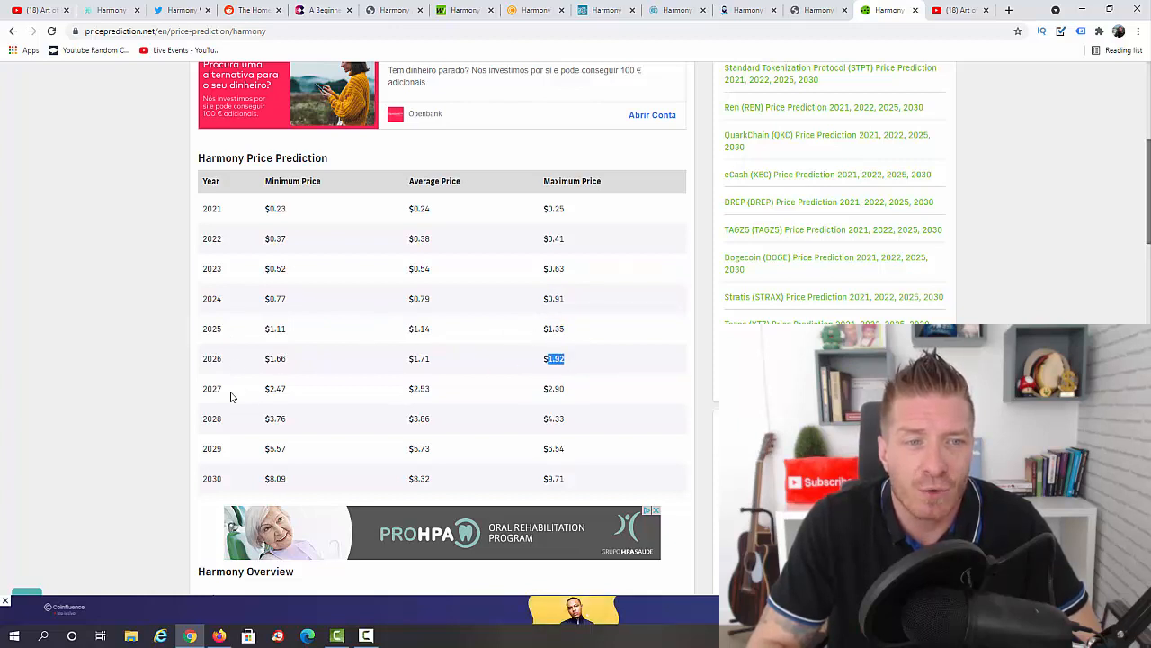
double_click(554, 389)
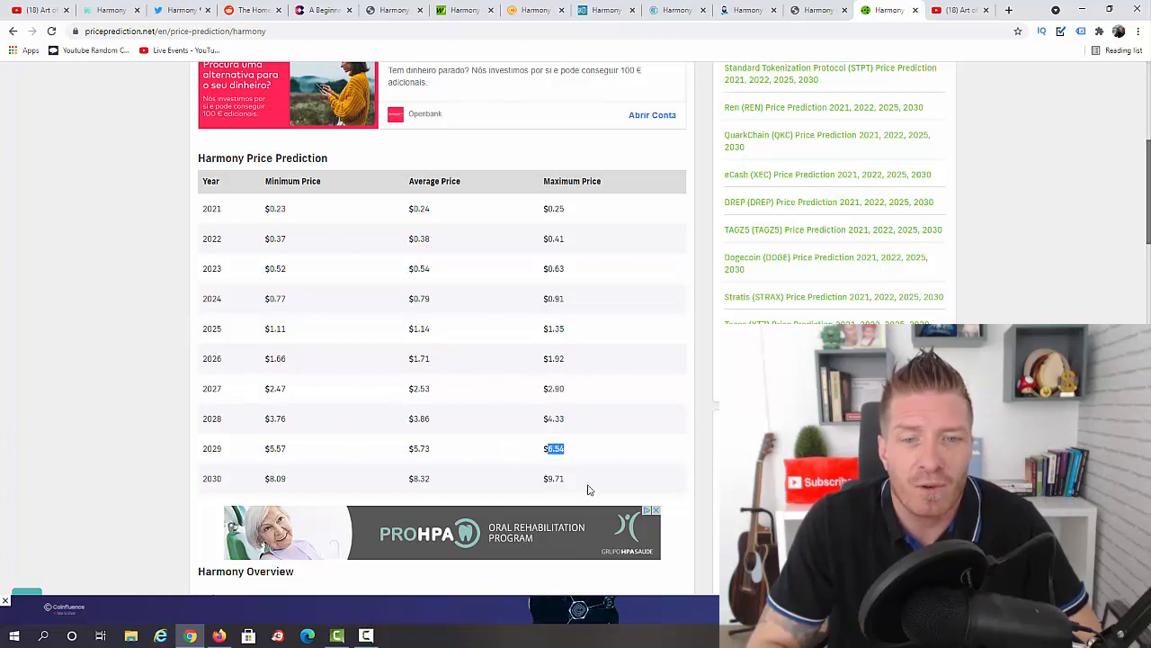
double_click(555, 478)
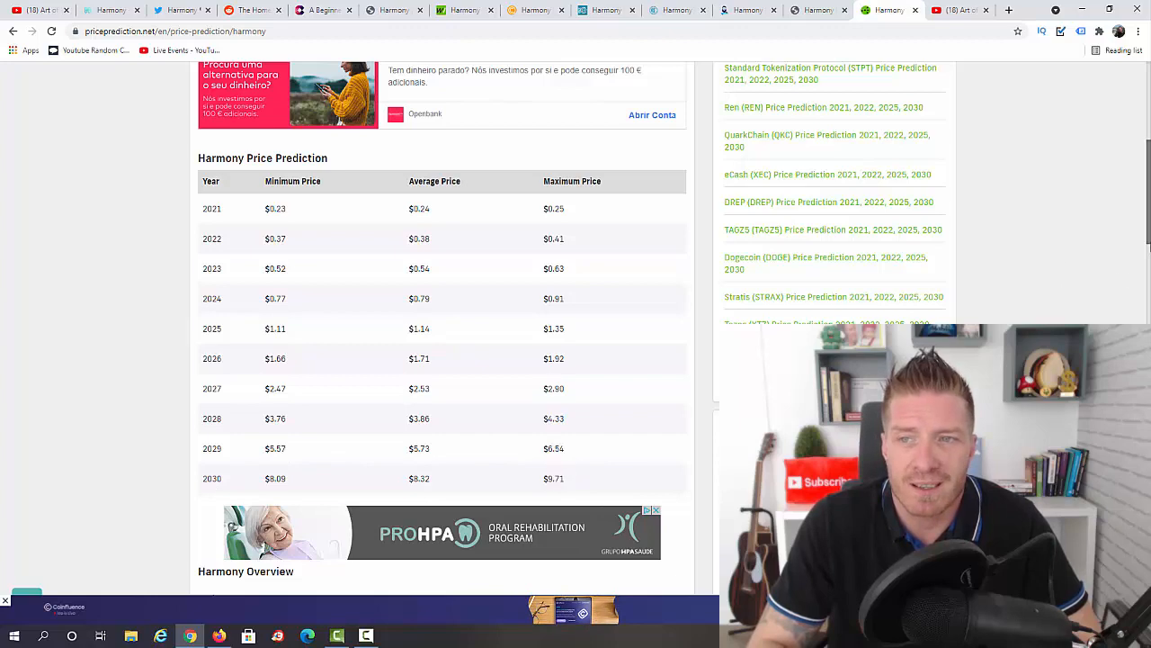
scroll(576, 323, up, 10)
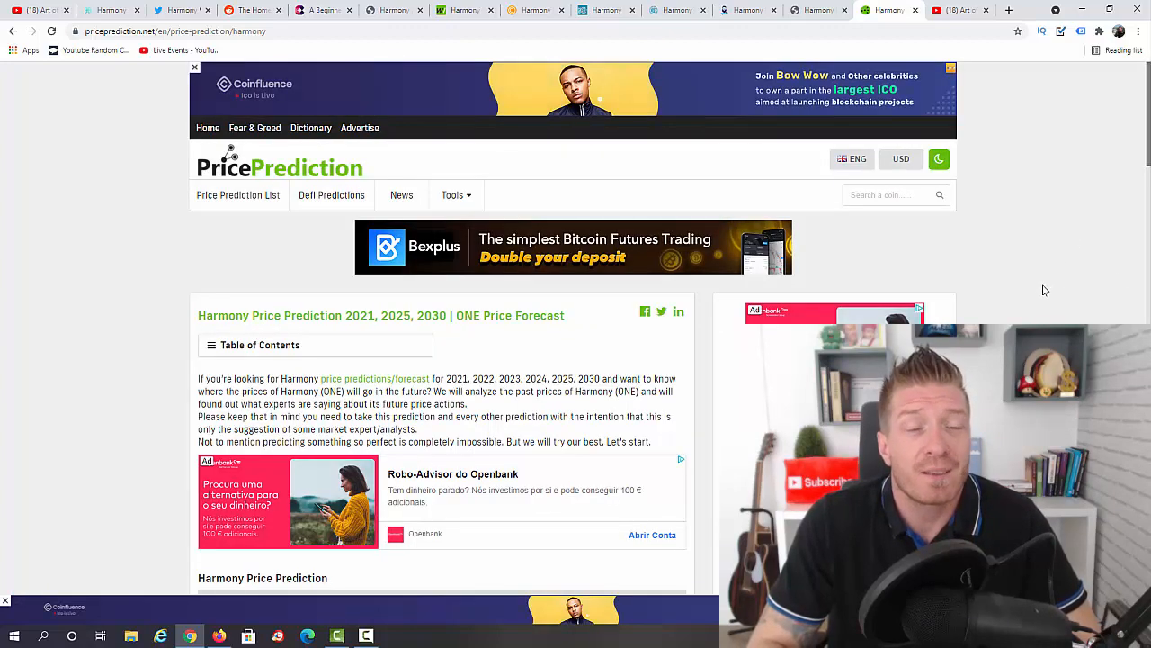
- Switch to the YouTube tab showing the Art of Marketing Blog channel's Videos page
click(958, 9)
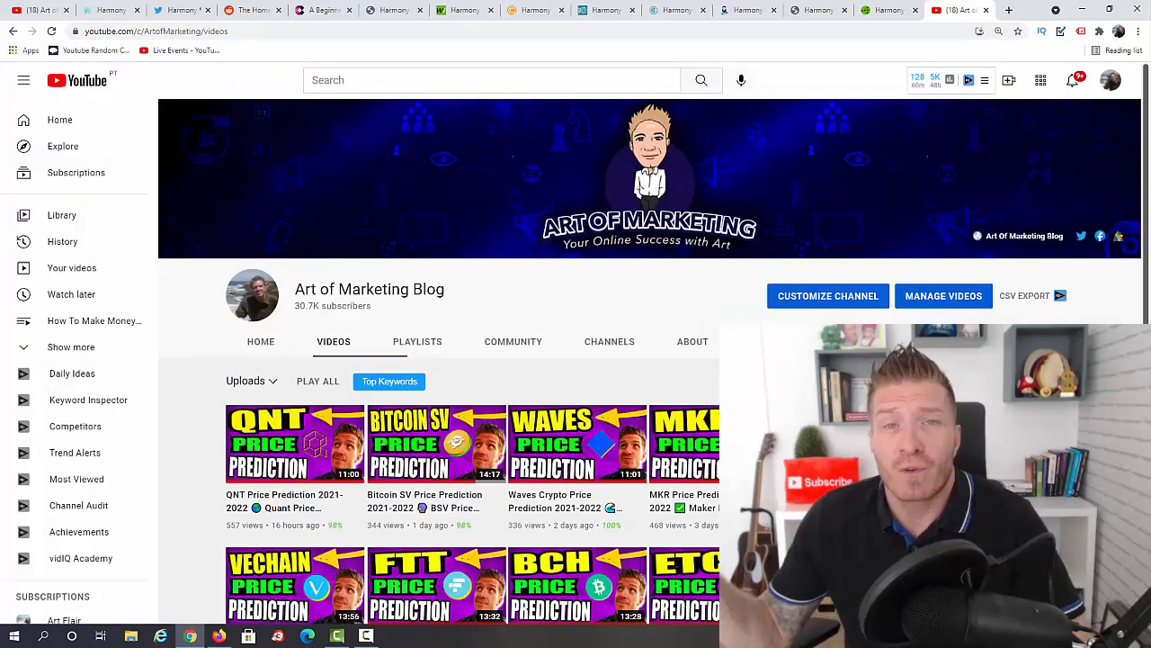